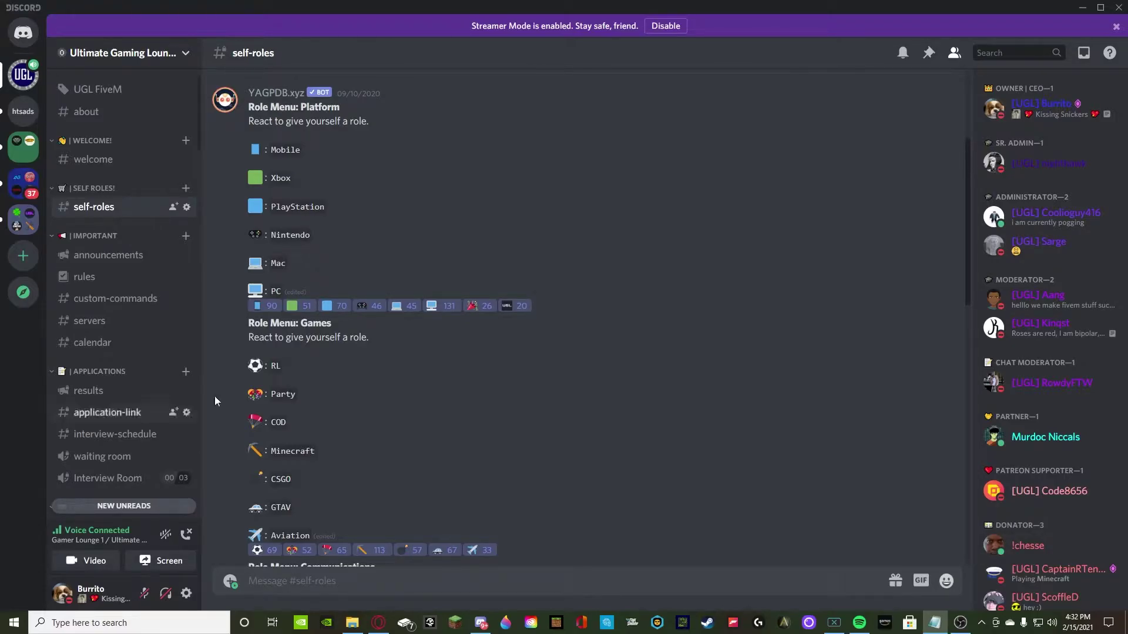
# Switch to the browser's YAGPDB site and choose "how to start a discord server" as the server for adding the bot
pyautogui.click(378, 622)
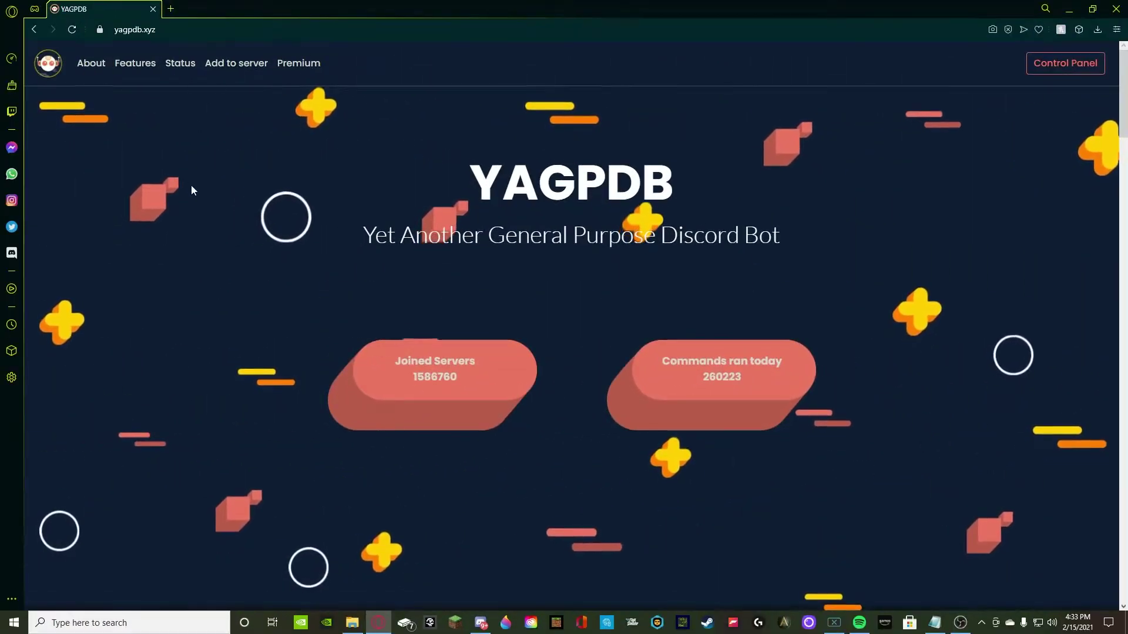
pyautogui.click(227, 68)
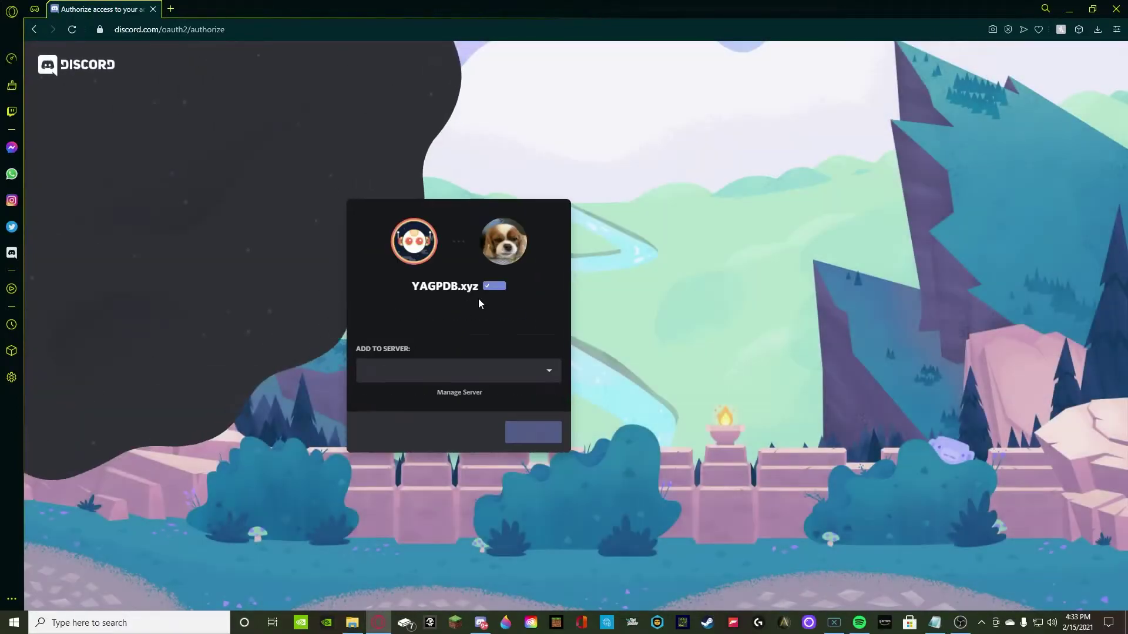
pyautogui.click(452, 371)
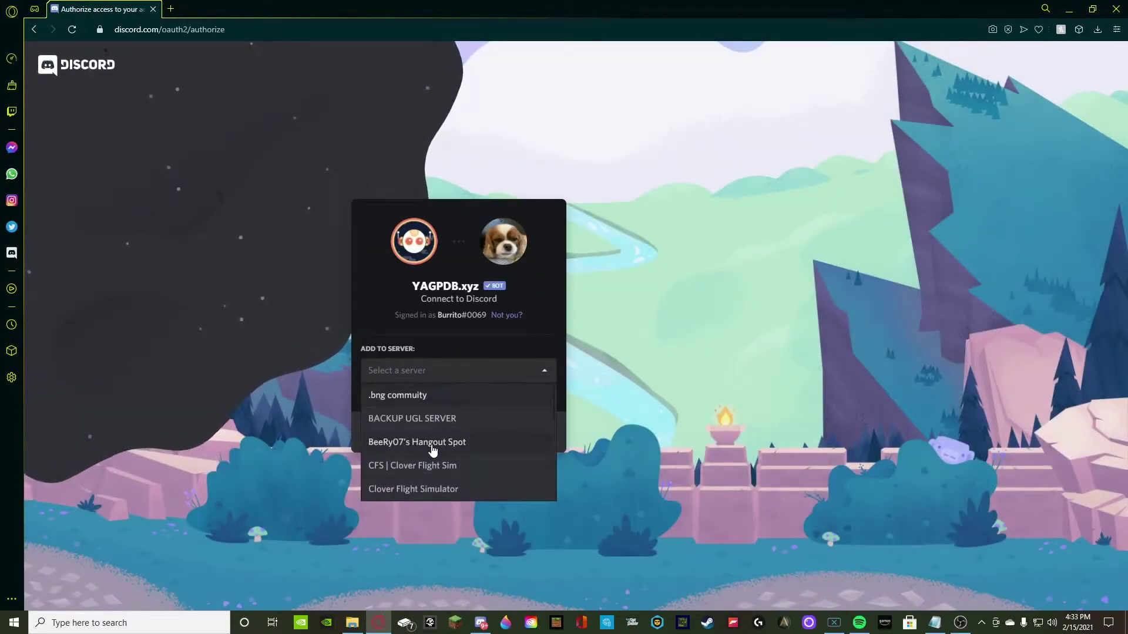
pyautogui.scroll(-3, 433, 453)
pyautogui.scroll(-2, 432, 451)
pyautogui.click(432, 408)
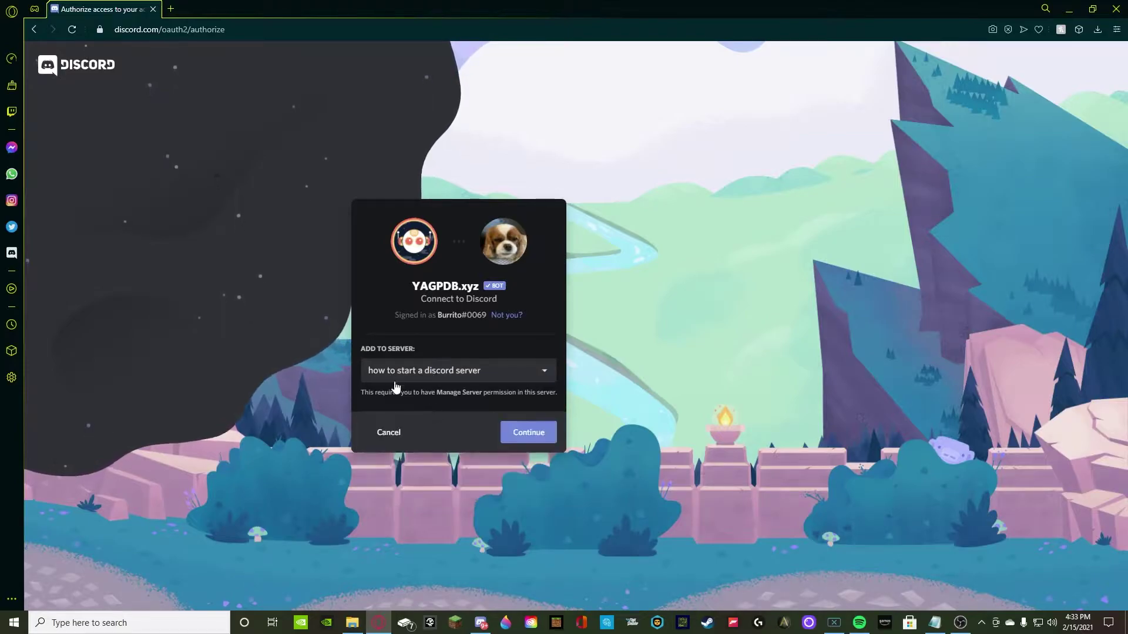
pyautogui.click(517, 429)
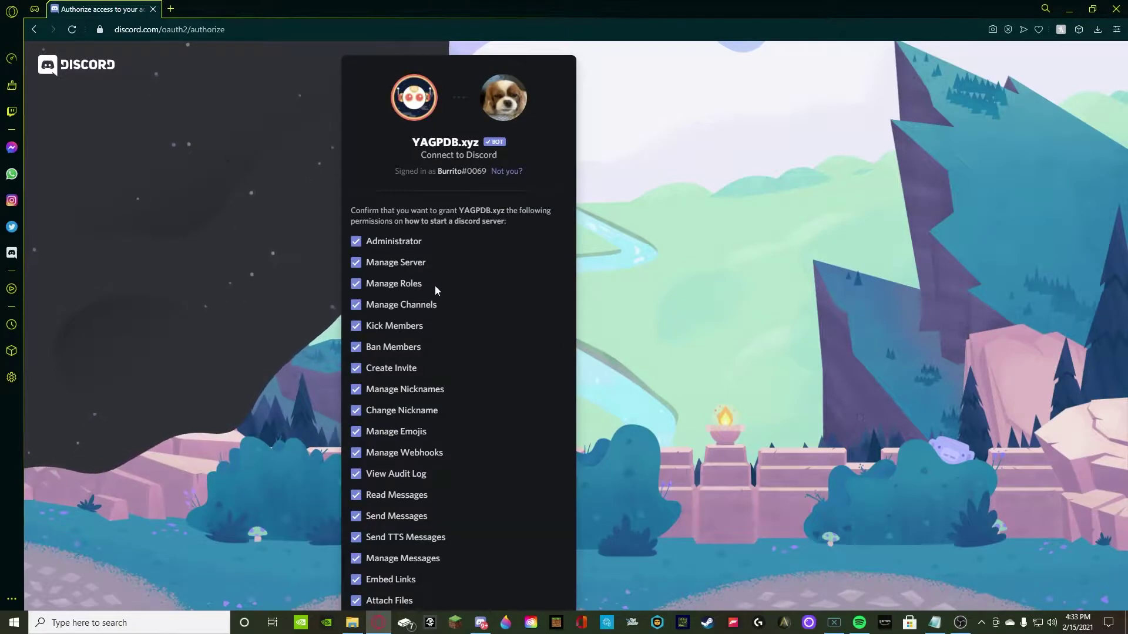
# Review the permissions requested by YAGPDB.xyz, authorize them all and complete the human verification
pyautogui.scroll(-5, 414, 246)
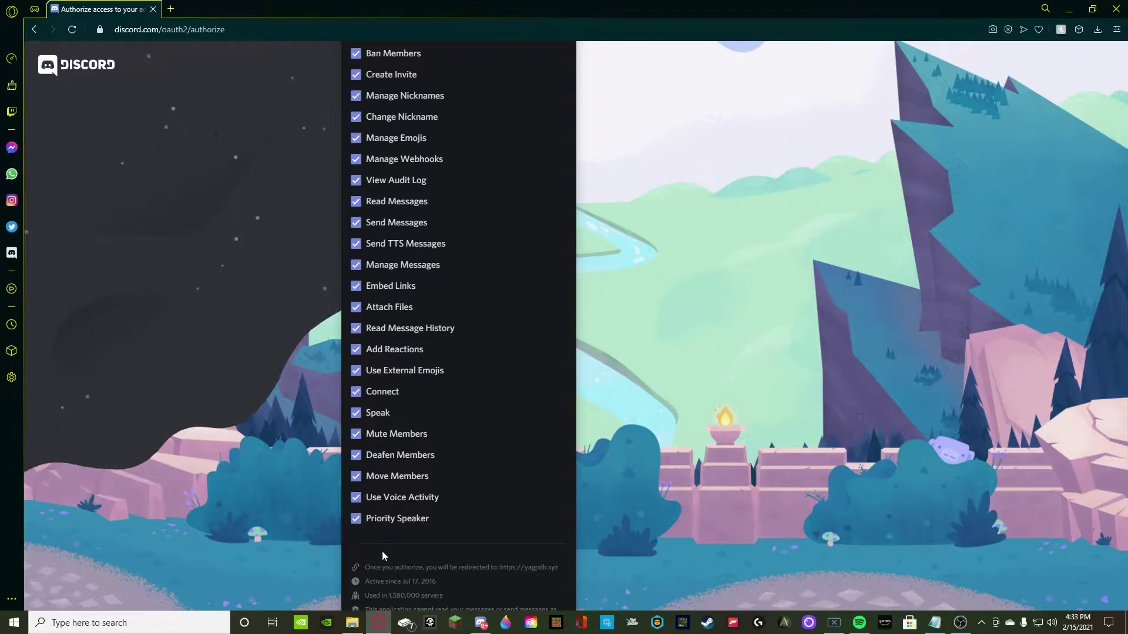
pyautogui.scroll(5, 392, 441)
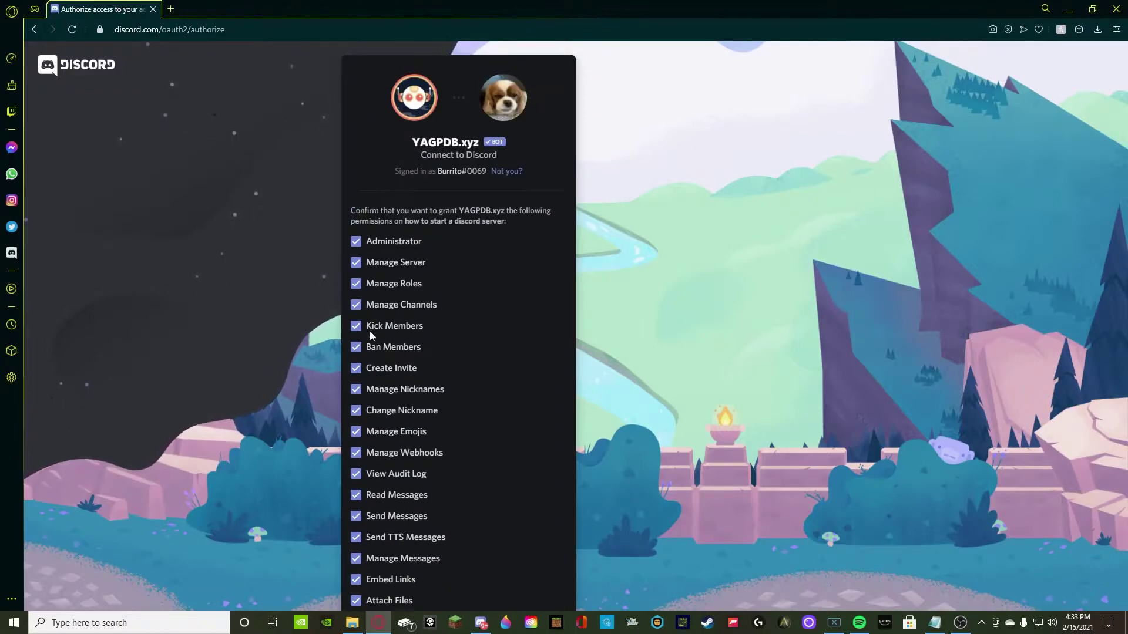
pyautogui.scroll(-3, 373, 335)
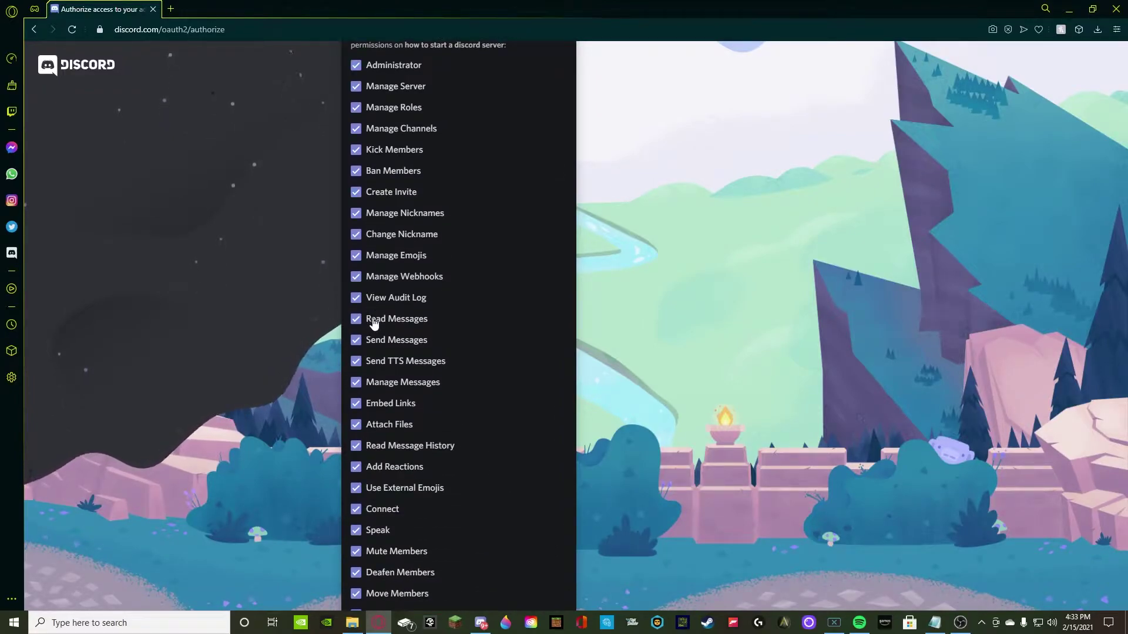
pyautogui.scroll(-3, 373, 320)
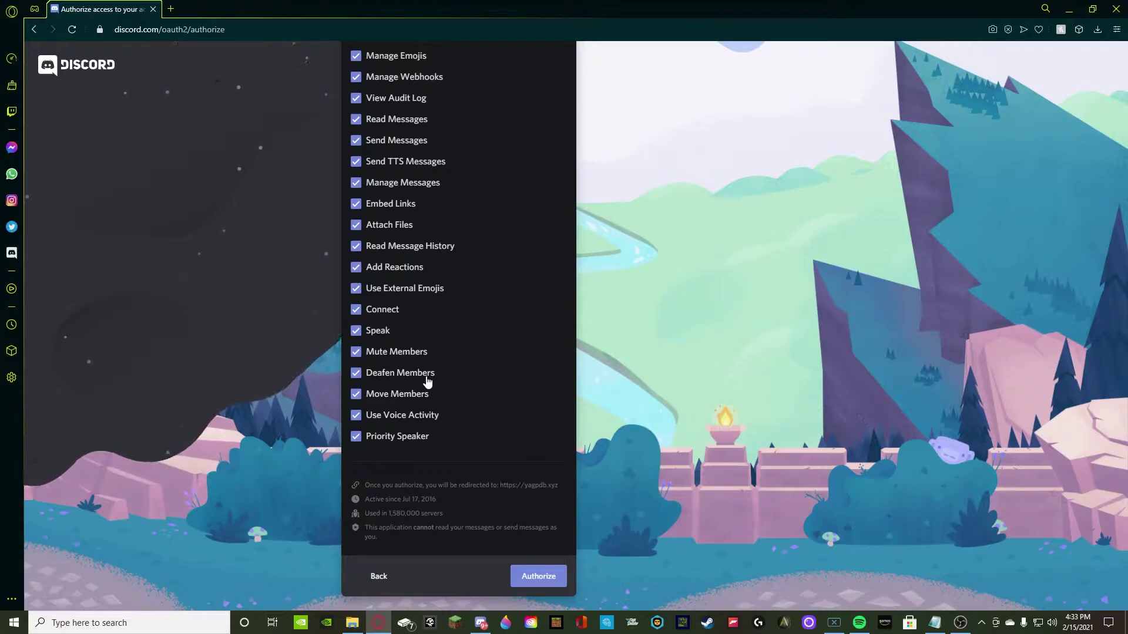
pyautogui.click(539, 577)
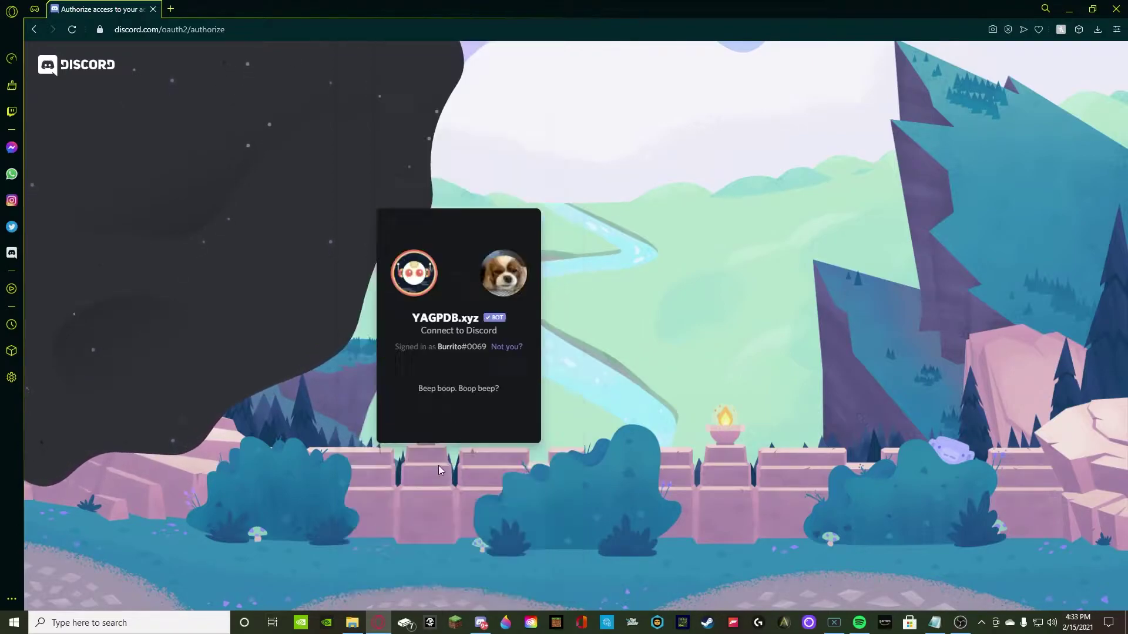
pyautogui.click(389, 404)
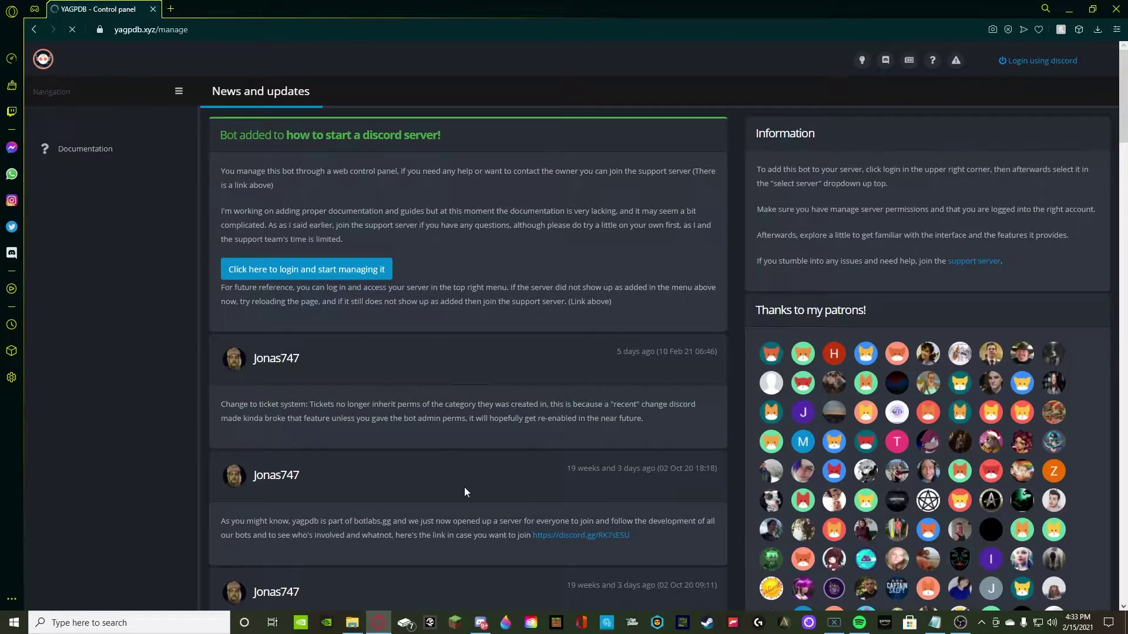
# Switch to Discord and create a text channel named bot-commands in the Staff category of the "how to start a discord server" server
pyautogui.click(480, 623)
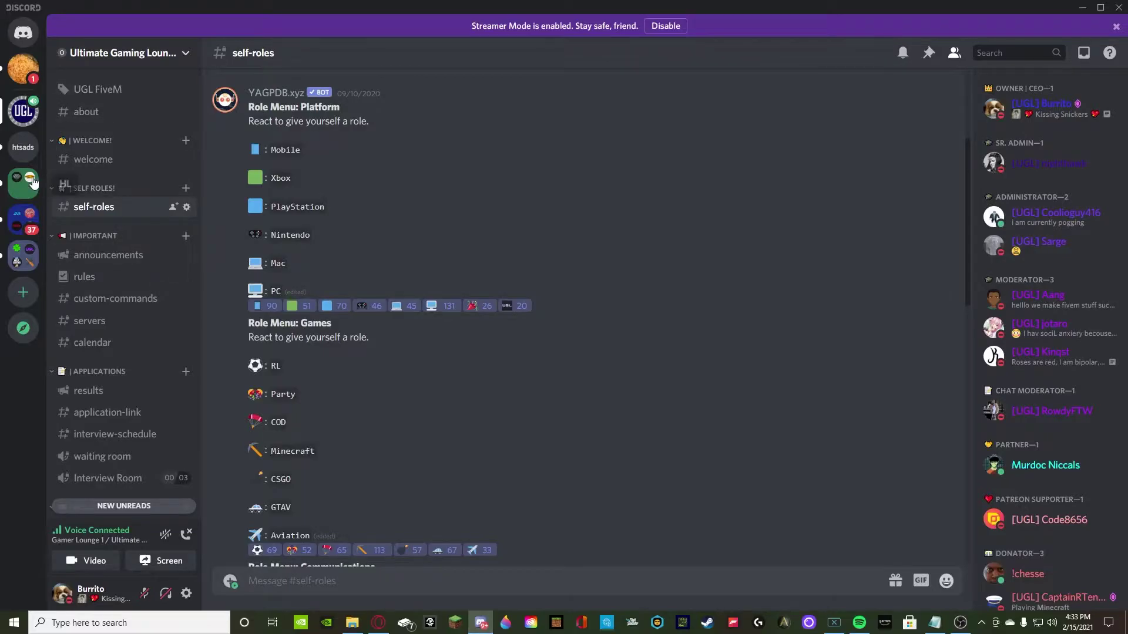
pyautogui.click(22, 147)
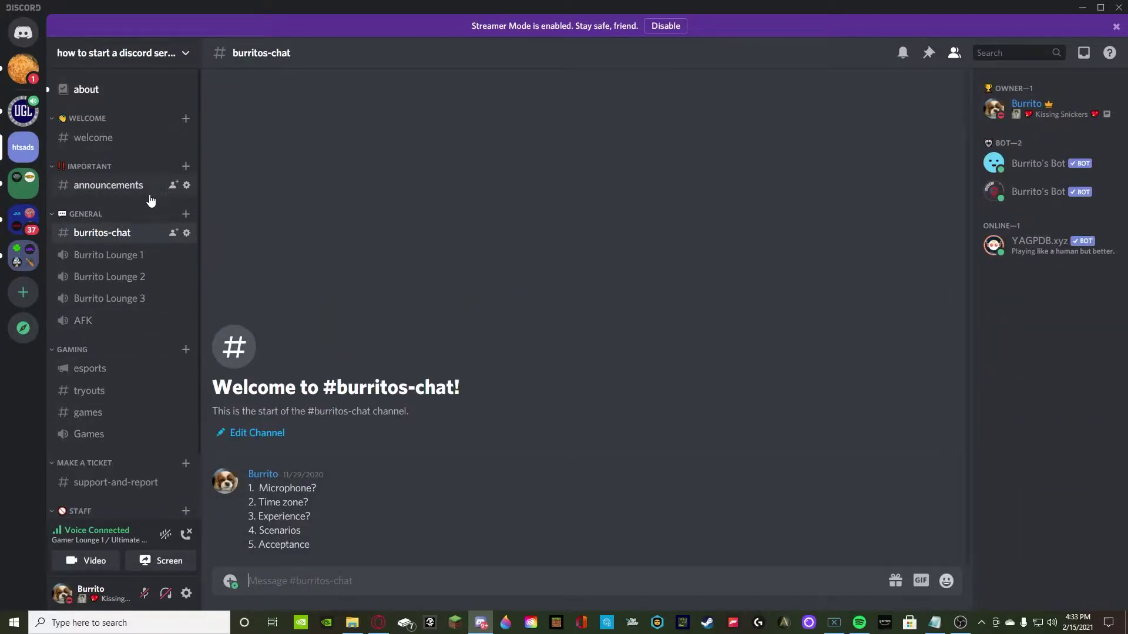
pyautogui.scroll(-2, 88, 282)
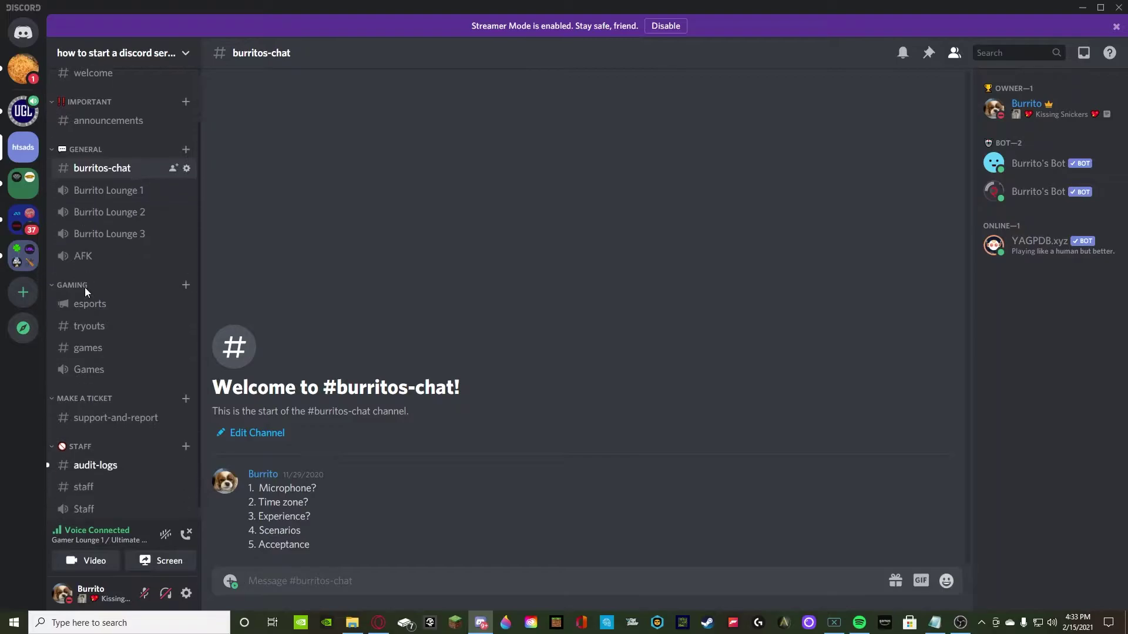
pyautogui.click(103, 476)
pyautogui.click(185, 435)
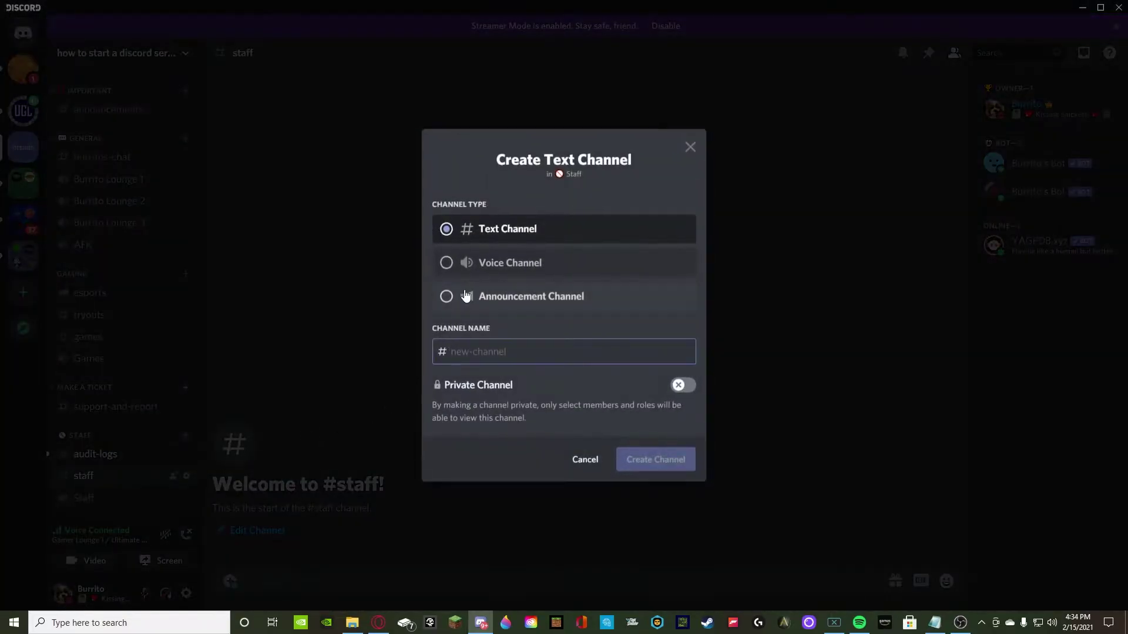
pyautogui.write('bot-comm')
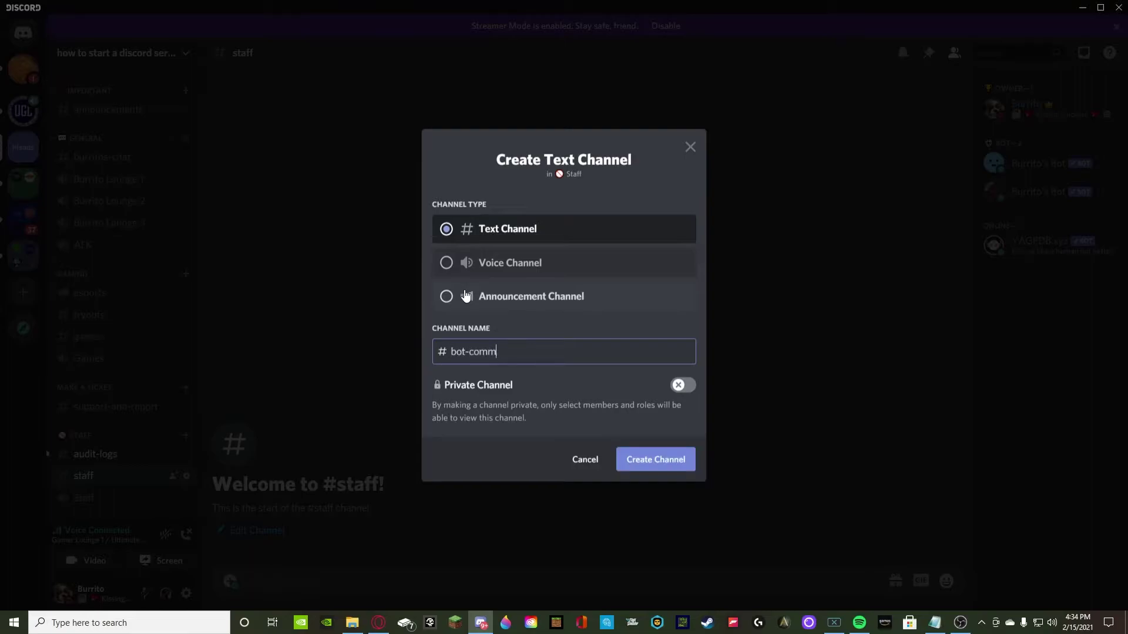
pyautogui.write('ands')
pyautogui.press('Return')
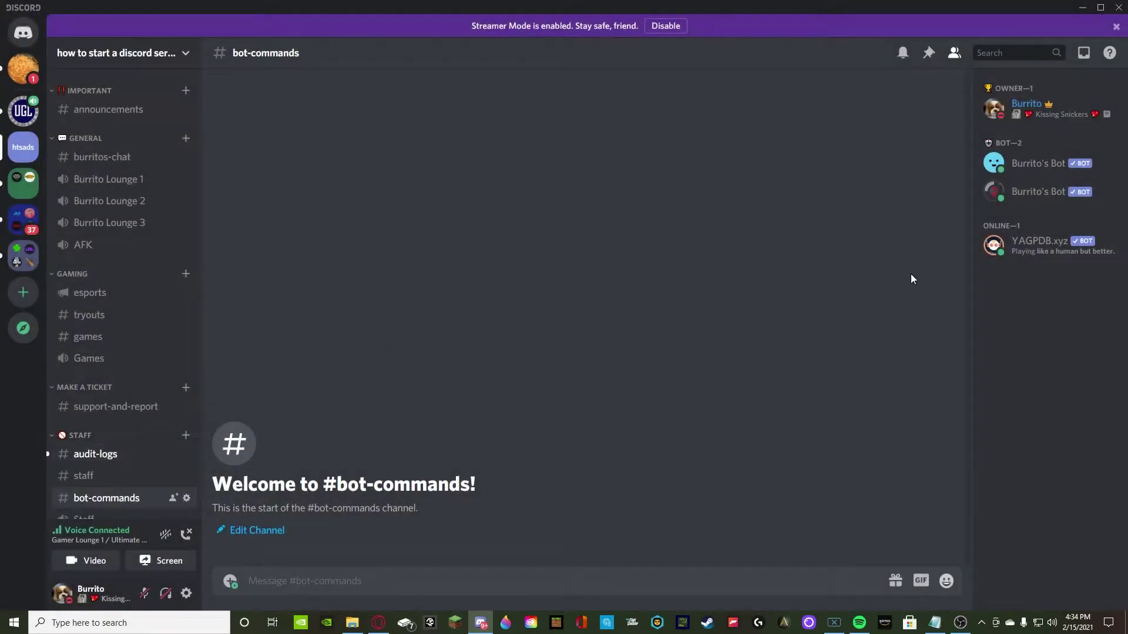
# Assign the bot role to the YAGPDB.xyz member
pyautogui.click(1038, 246)
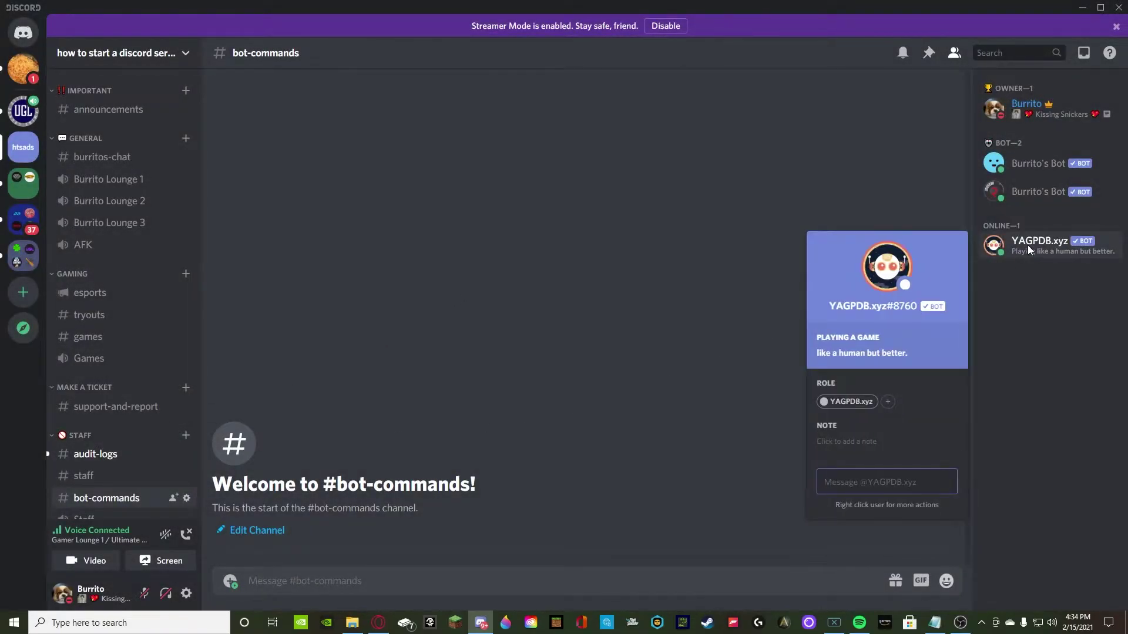
pyautogui.click(1027, 247)
pyautogui.rightClick(1027, 249)
pyautogui.moveTo(936, 562)
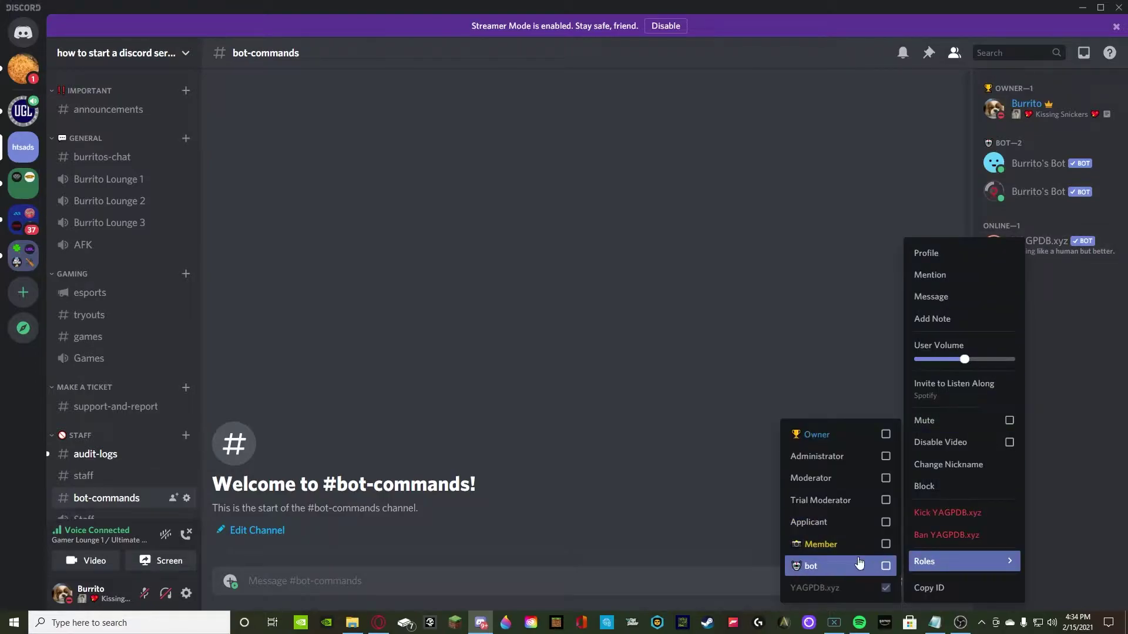
pyautogui.click(845, 566)
pyautogui.click(701, 513)
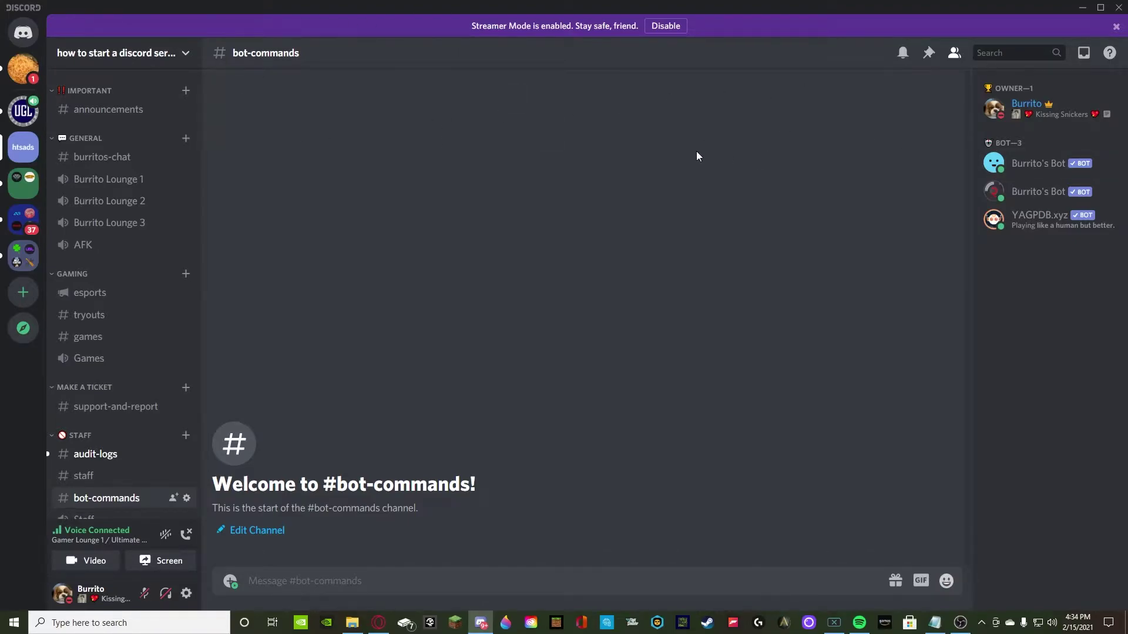
# In the server's role settings, move the YAGPDB.xyz role directly below MEE6 and save the order
pyautogui.click(156, 54)
pyautogui.click(176, 133)
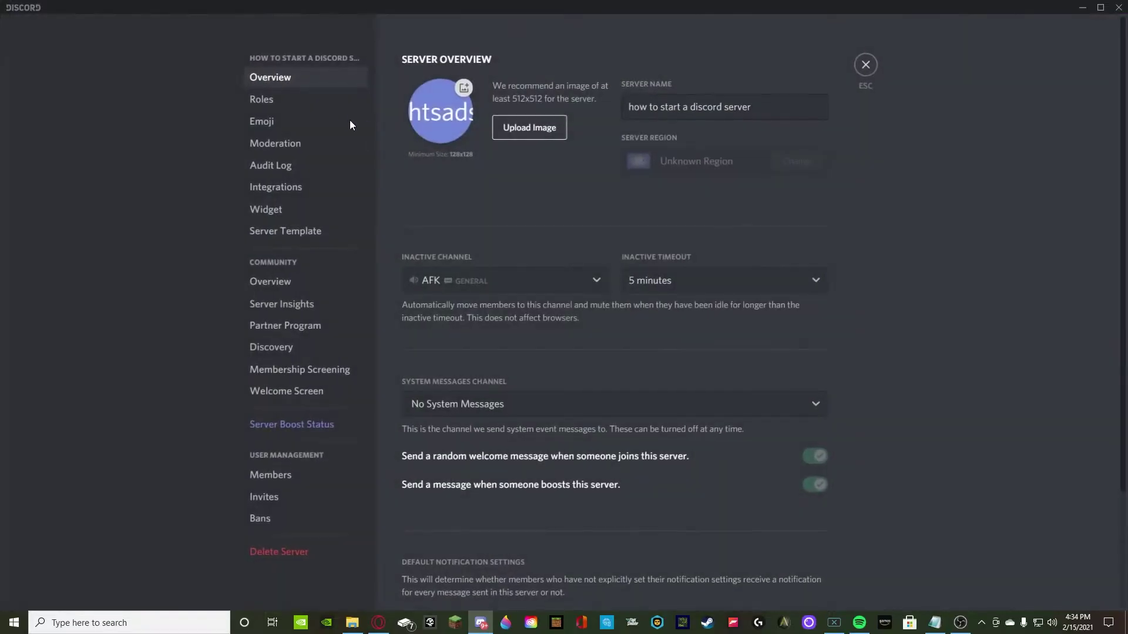
pyautogui.click(301, 100)
pyautogui.moveTo(421, 275); pyautogui.dragTo(413, 97)
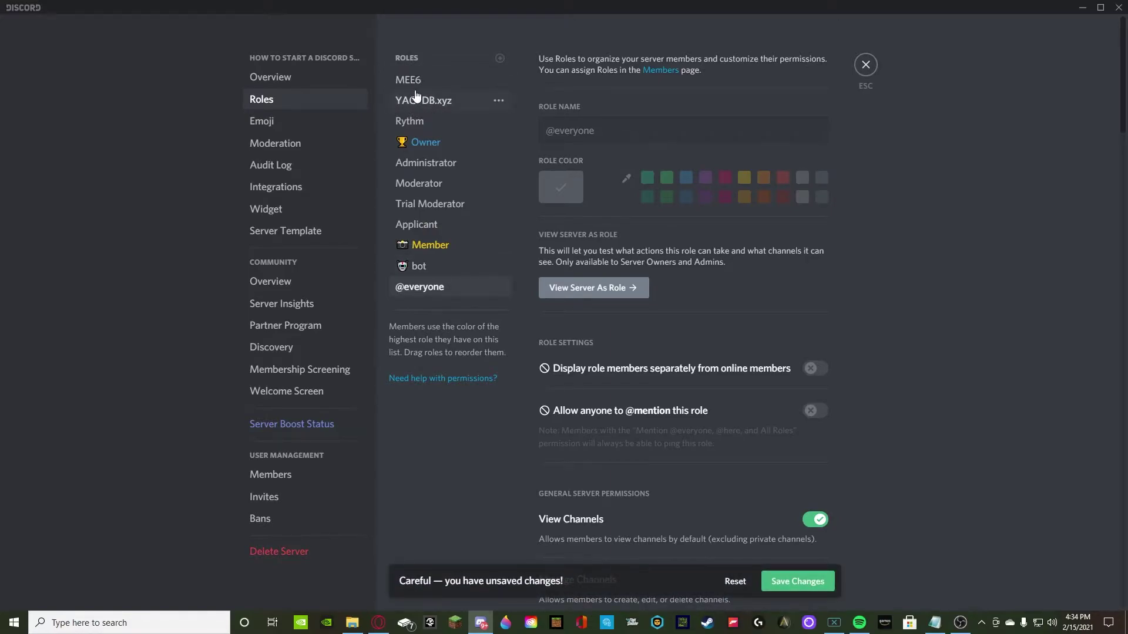
pyautogui.click(799, 574)
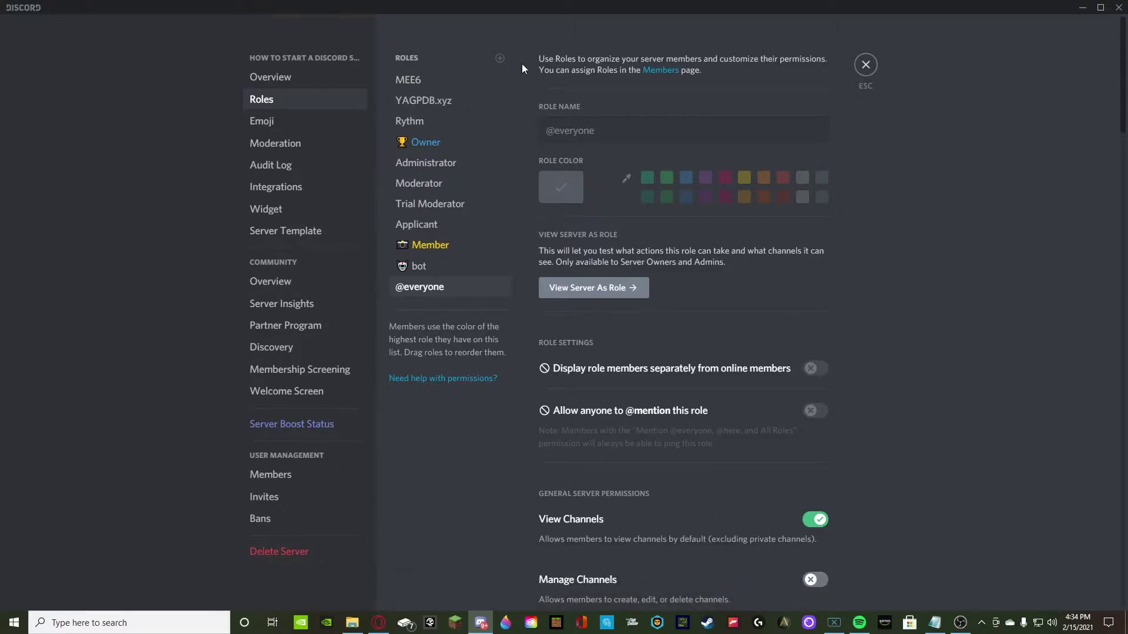
# Create a role named Burrito 1, copy its name, give it the bright green color and save it
pyautogui.click(500, 59)
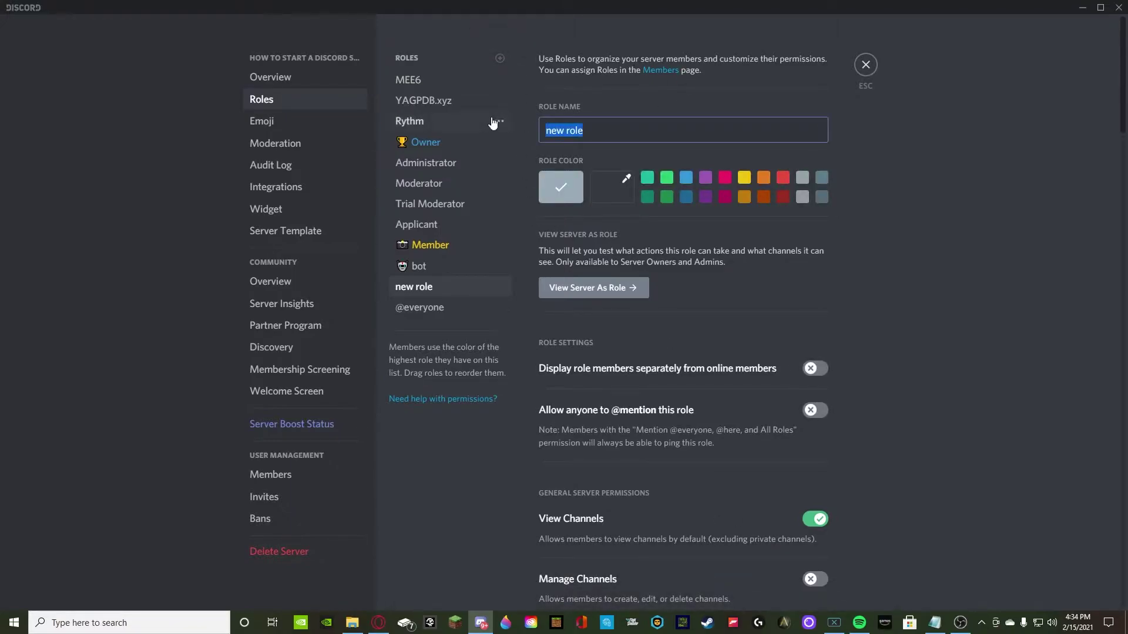
pyautogui.write('Burri')
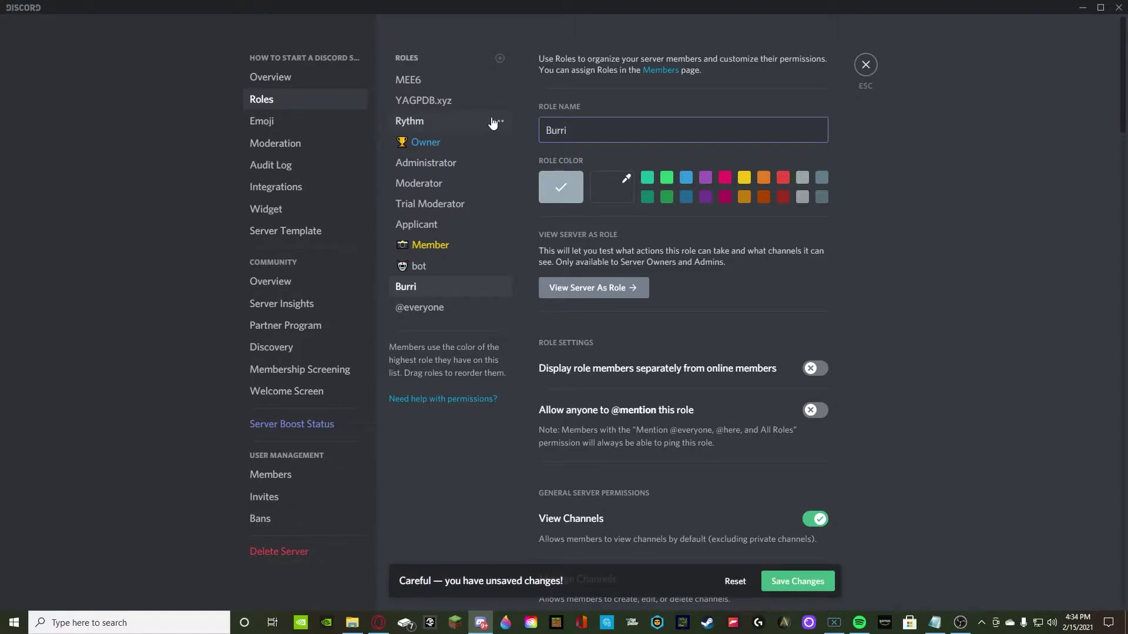
pyautogui.write('to 1')
pyautogui.hotkey('ctrl', 'a')
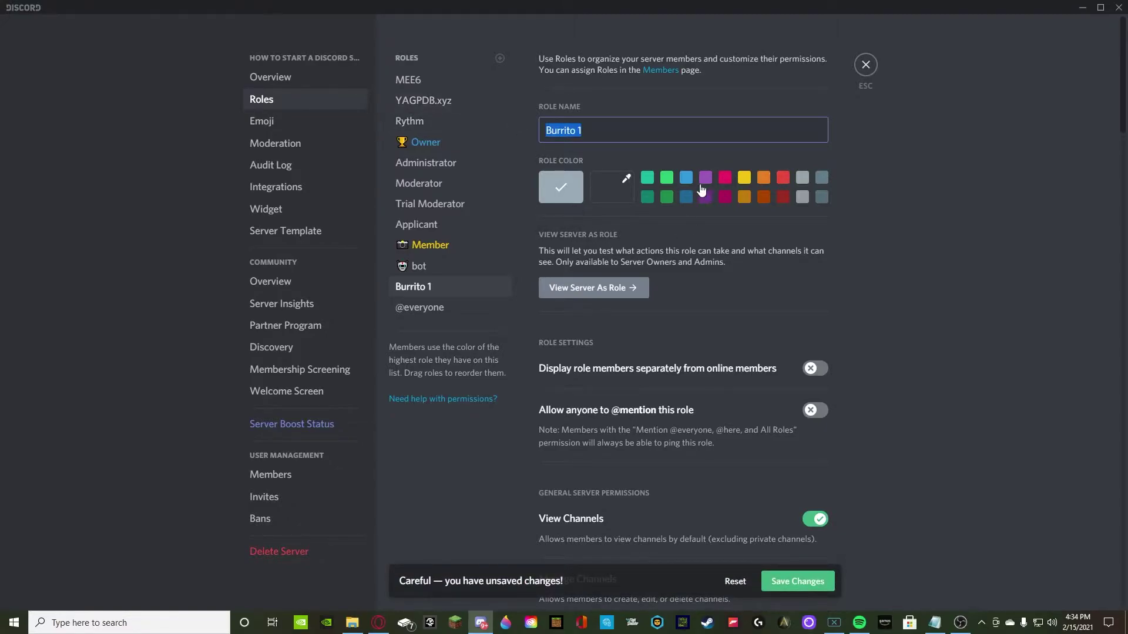
pyautogui.click(665, 179)
pyautogui.click(798, 581)
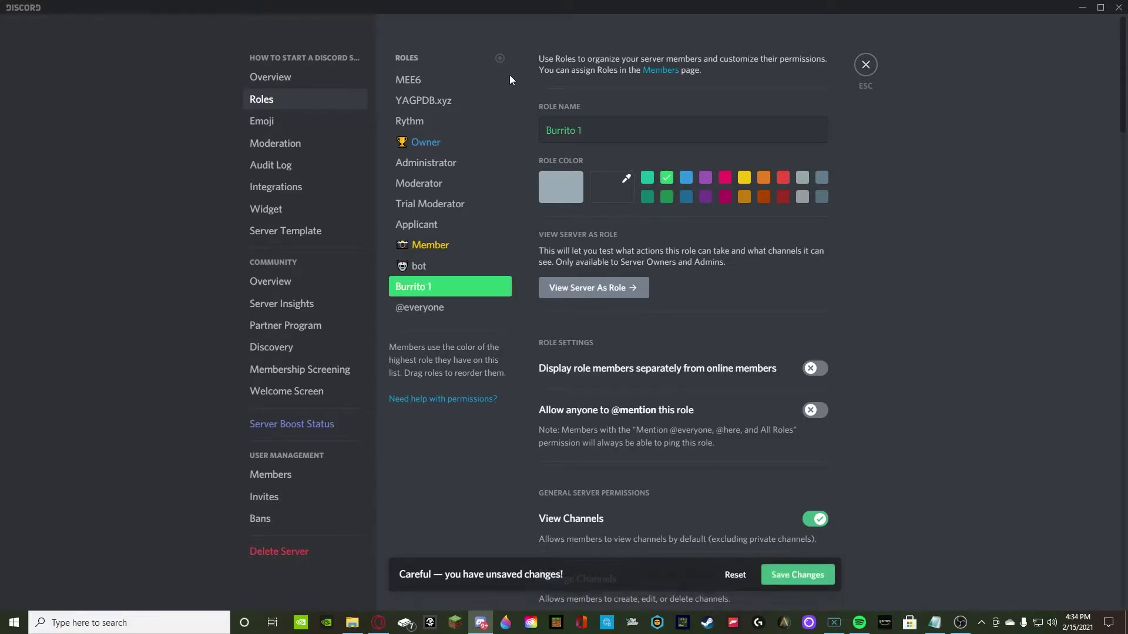
# Create a second role named Burrito 2 with the light blue color and save it
pyautogui.click(499, 58)
pyautogui.write('Burrito 2')
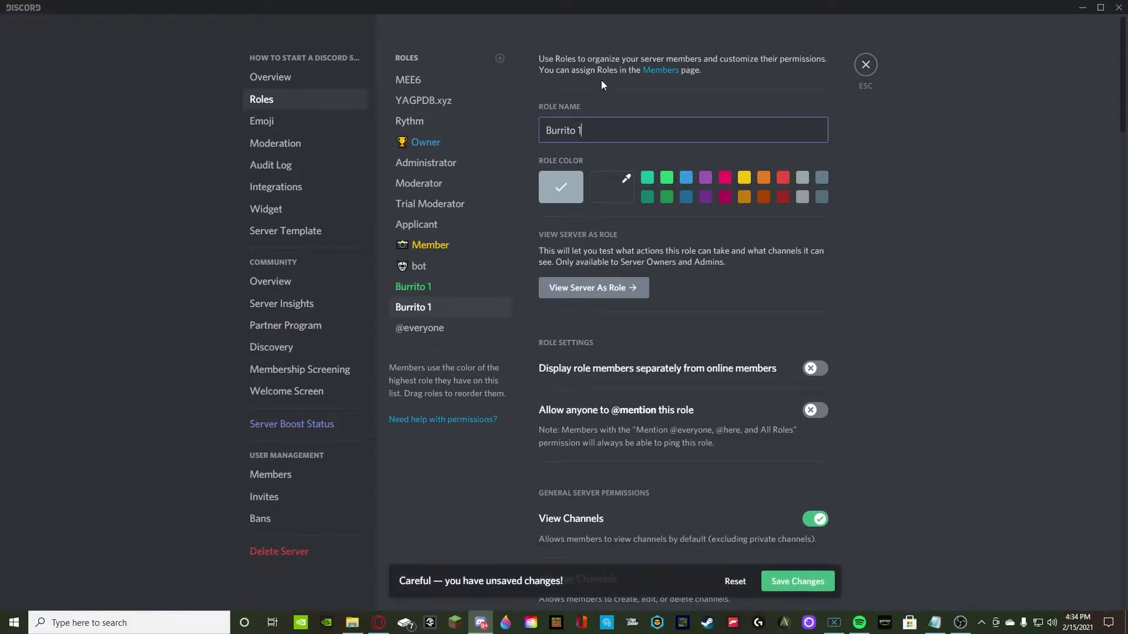
pyautogui.click(685, 177)
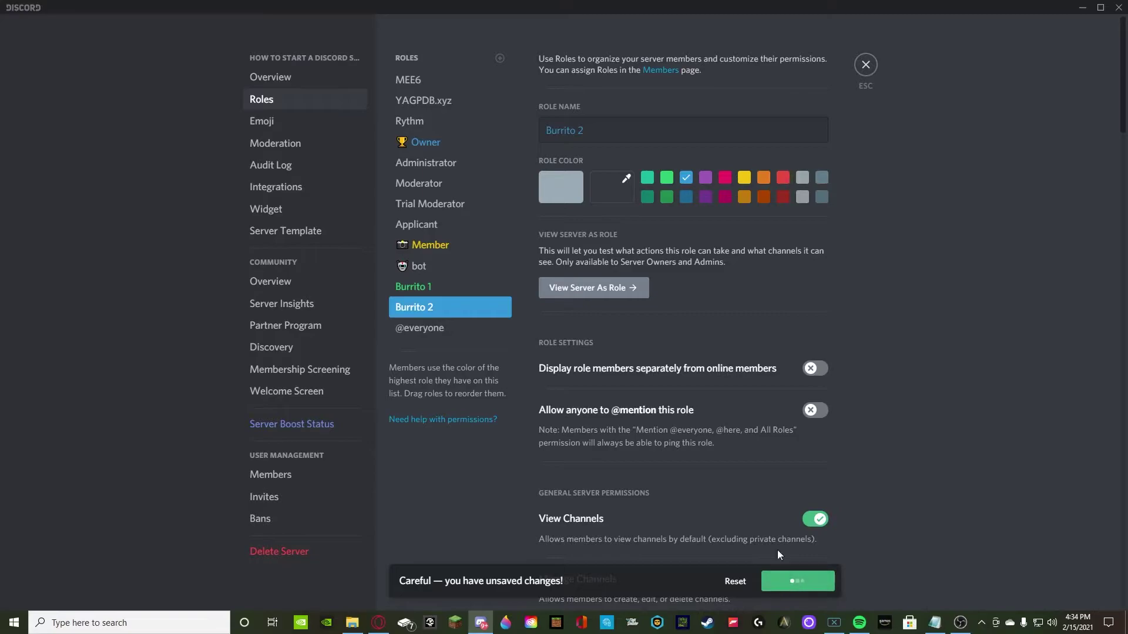
# Create a third role named Burrito 3 with the light purple color and save it
pyautogui.click(499, 57)
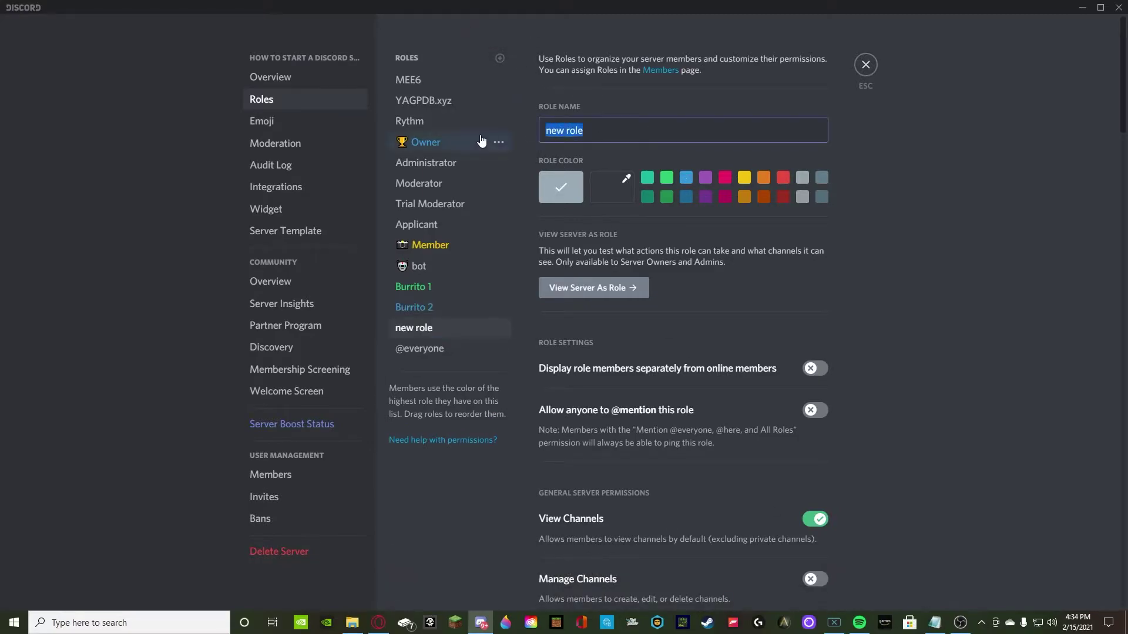
pyautogui.write('Burrito 1')
pyautogui.press('BackSpace')
pyautogui.write('3')
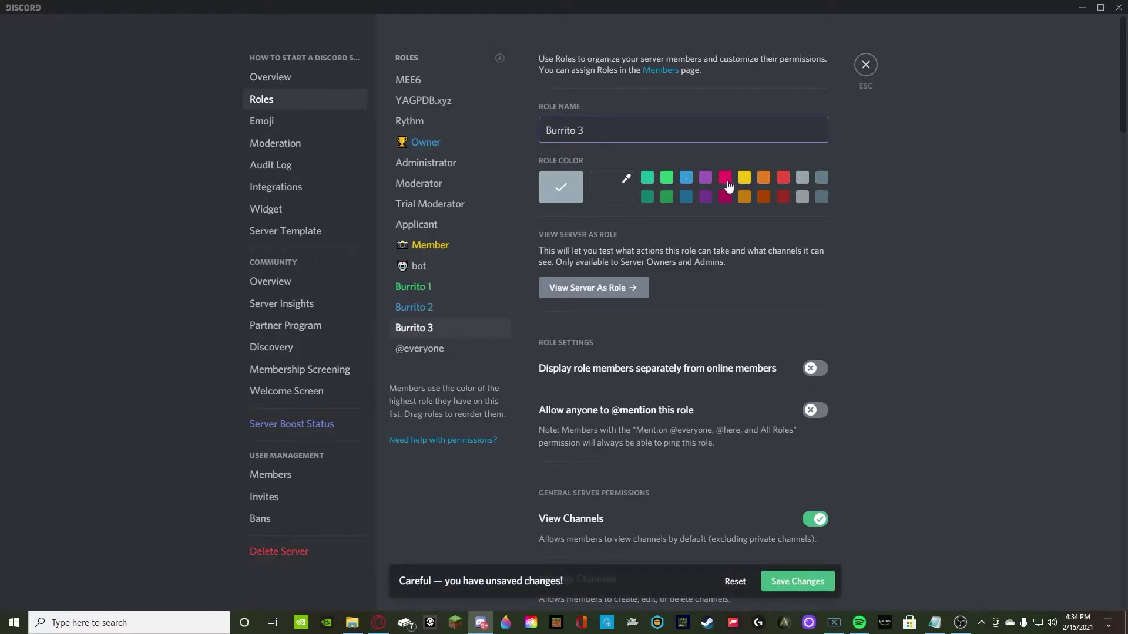
pyautogui.click(705, 177)
pyautogui.click(797, 581)
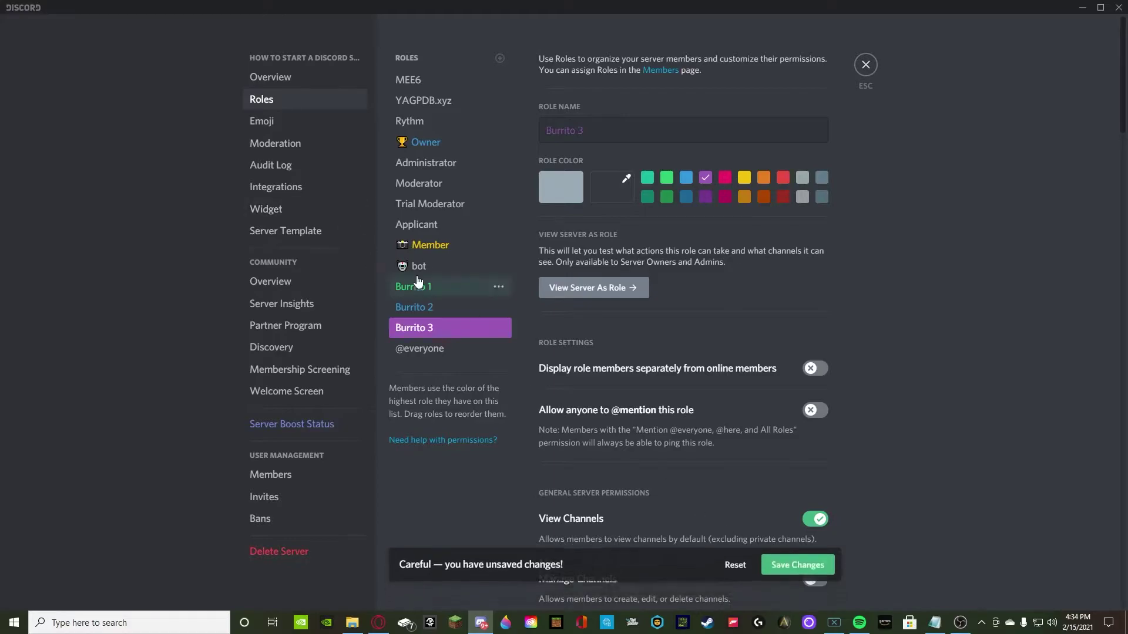
# Move the Burrito 1, Burrito 2 and Burrito 3 roles above Member in that order, save and leave the server settings
pyautogui.moveTo(414, 286); pyautogui.dragTo(418, 246)
pyautogui.moveTo(417, 306); pyautogui.dragTo(419, 266)
pyautogui.moveTo(416, 327); pyautogui.dragTo(418, 286)
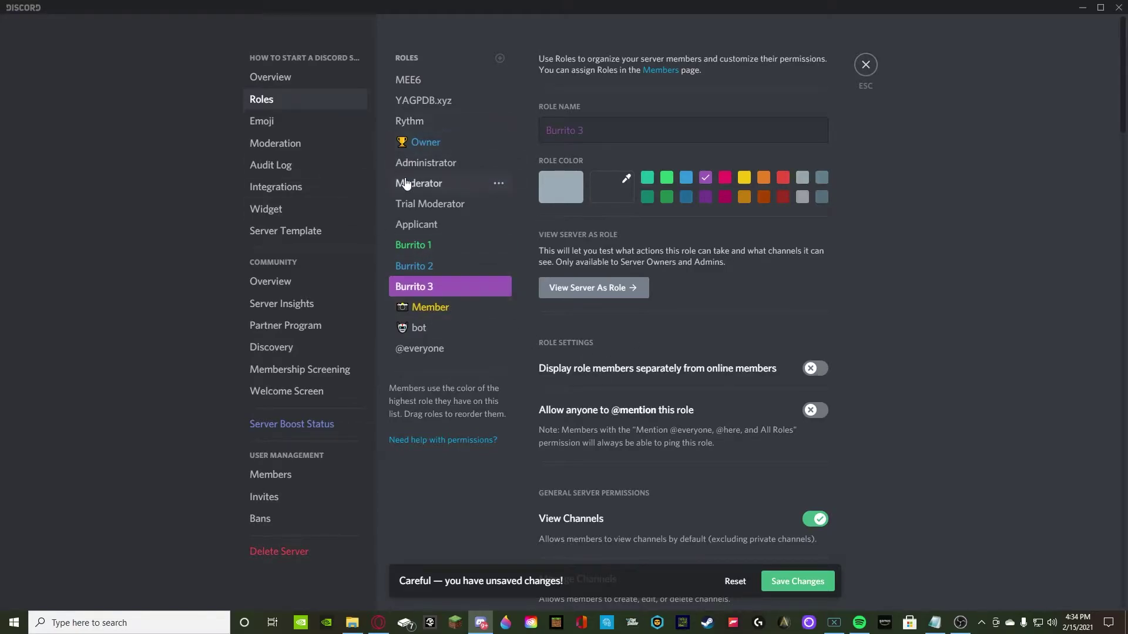
pyautogui.click(798, 581)
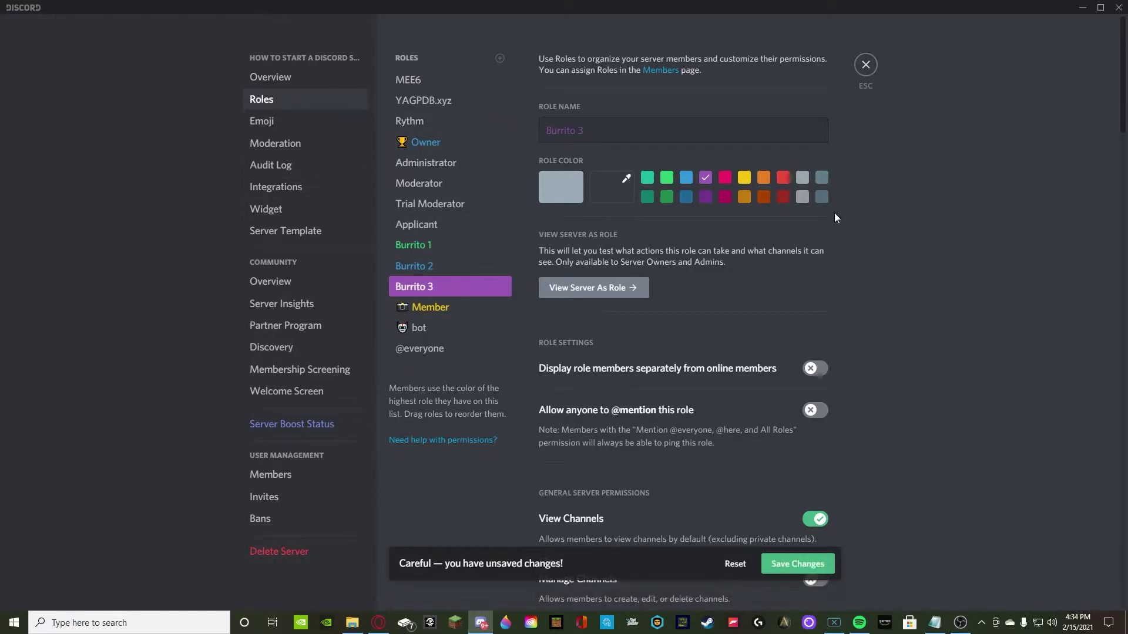
pyautogui.click(865, 67)
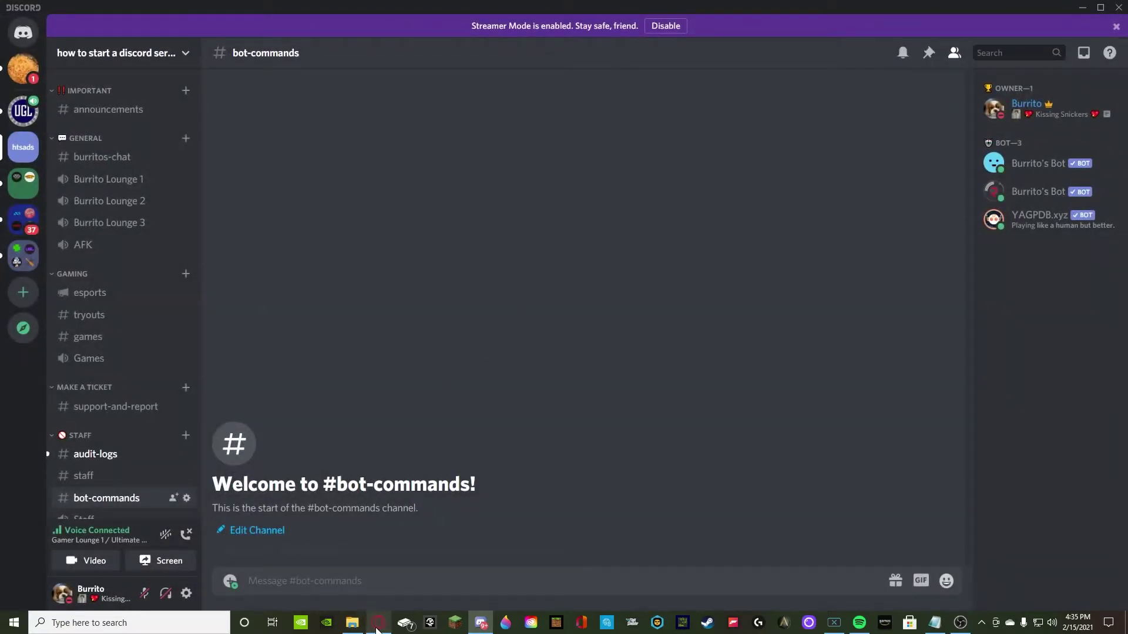
# Switch to the YAGPDB control panel in the browser, log in with Discord and select the "how to start a discord server" server
pyautogui.click(377, 624)
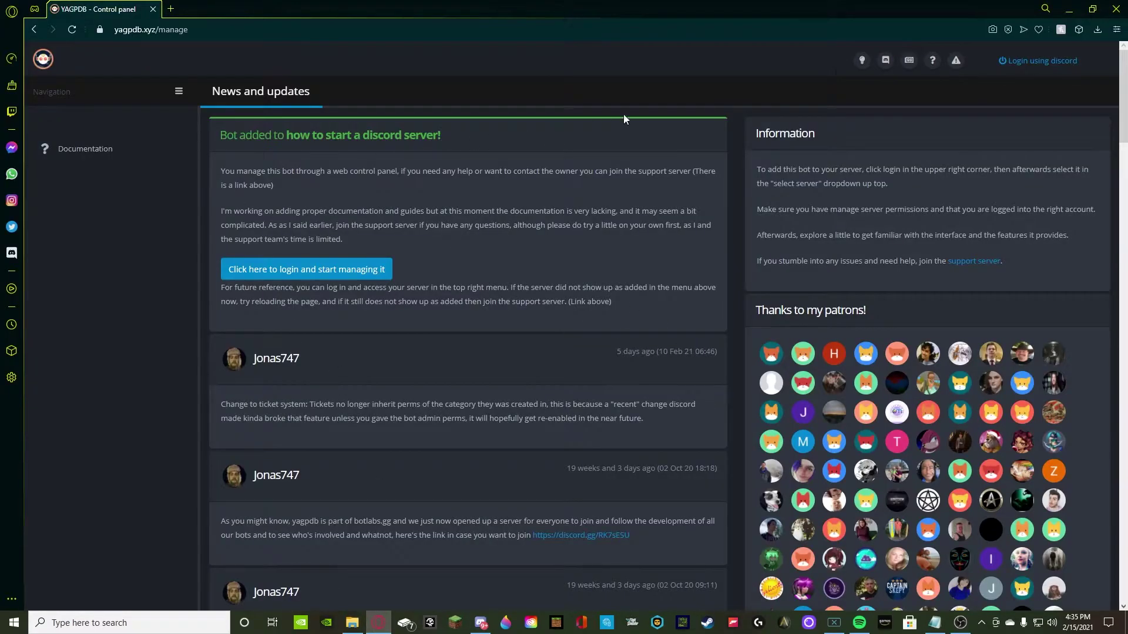
pyautogui.click(1017, 66)
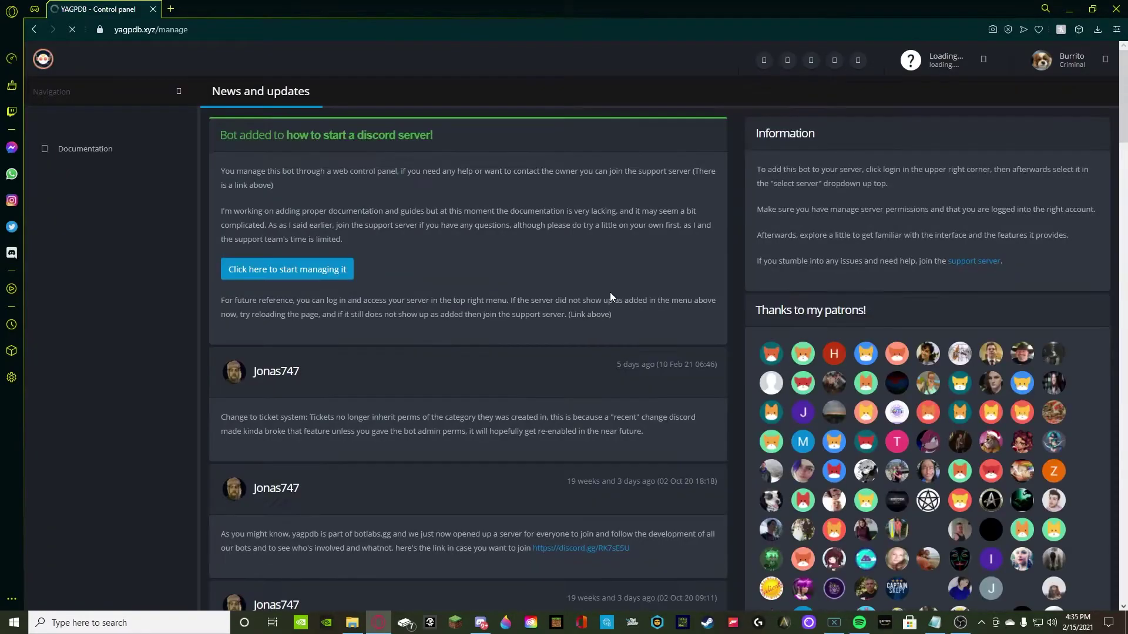
pyautogui.click(966, 52)
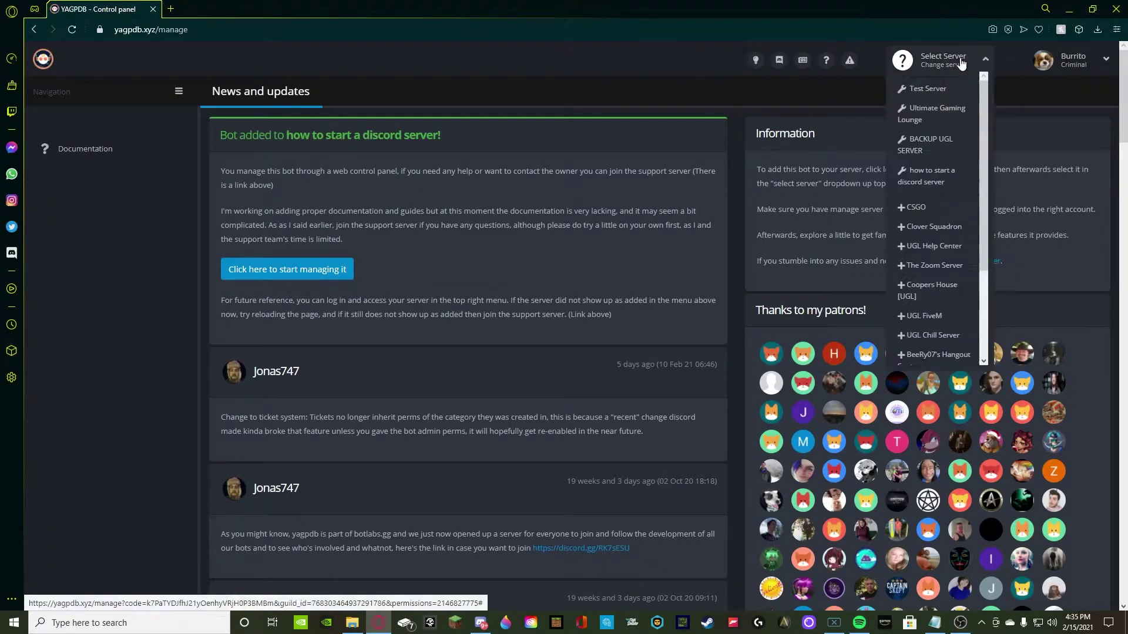
pyautogui.click(931, 177)
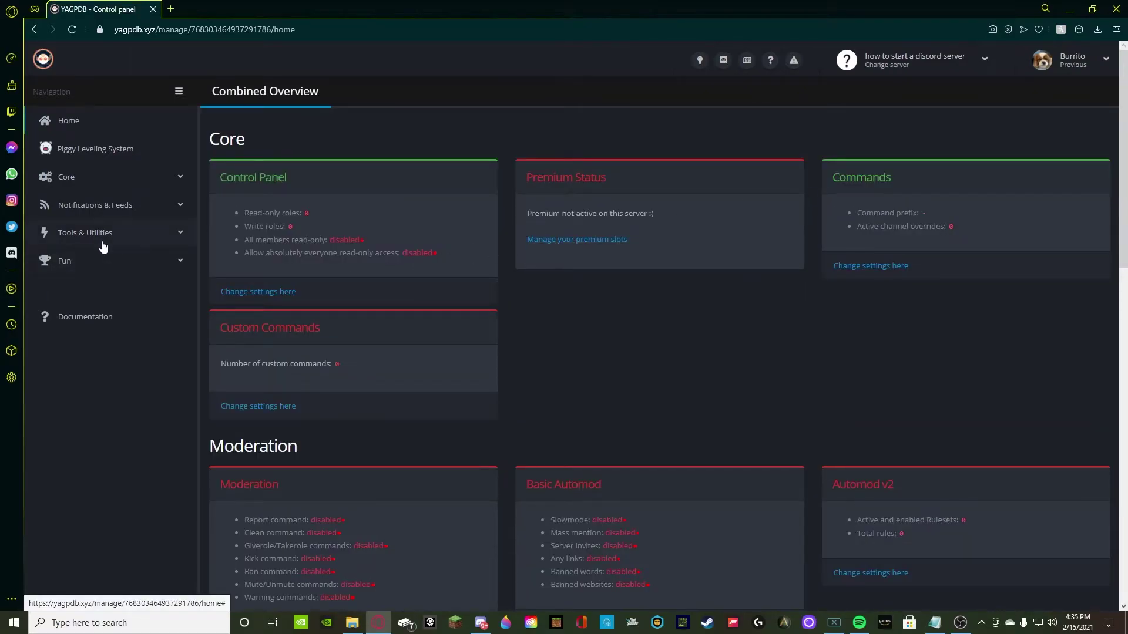
# In the Role Commands settings, create a group named Burritos in Standard mode and save its group settings
pyautogui.click(83, 233)
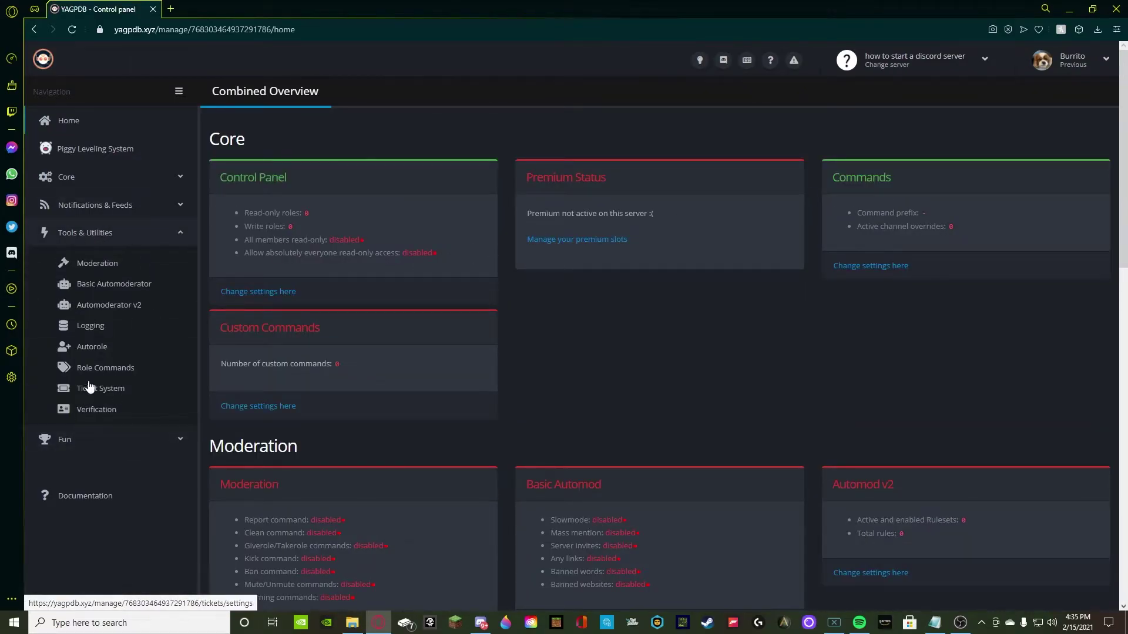
pyautogui.click(97, 369)
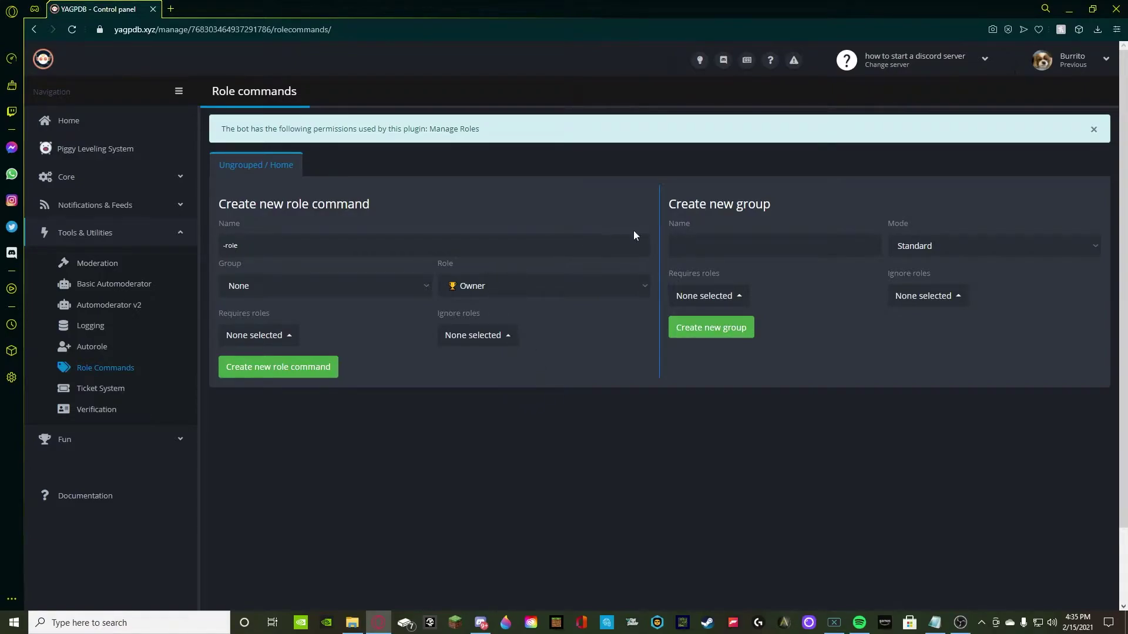
pyautogui.click(699, 242)
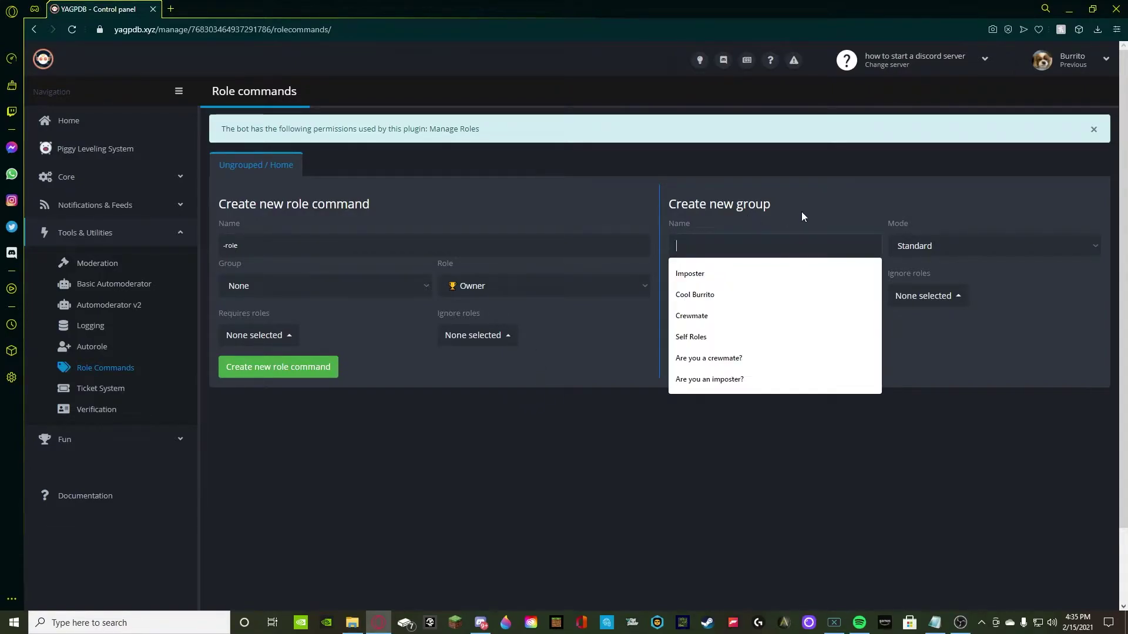
pyautogui.click(751, 242)
pyautogui.write('Burritos')
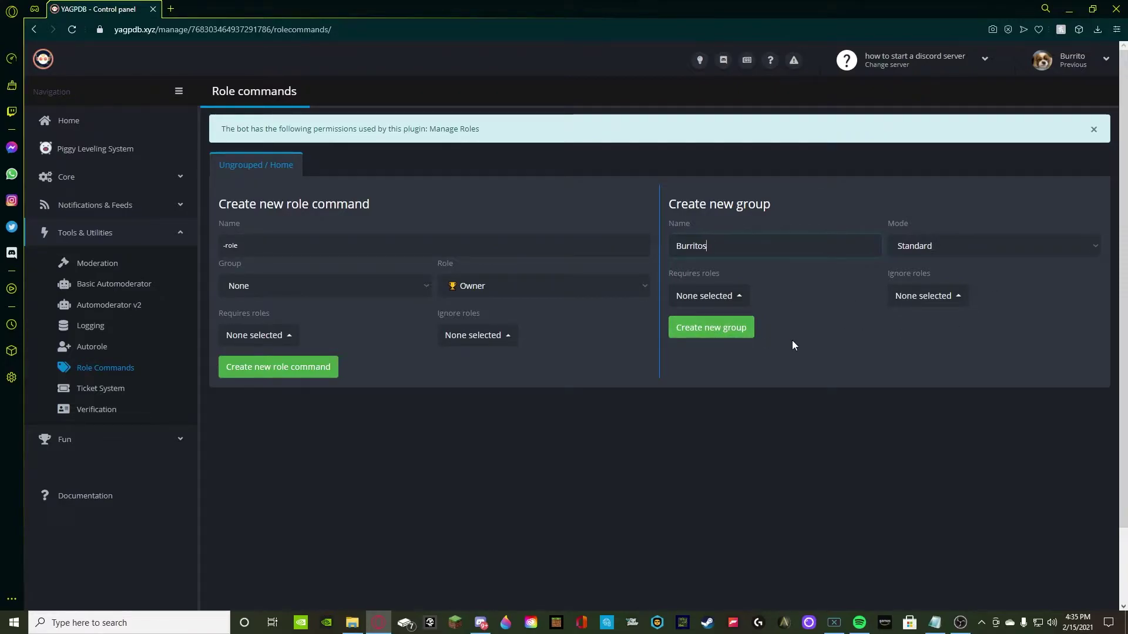
pyautogui.click(709, 330)
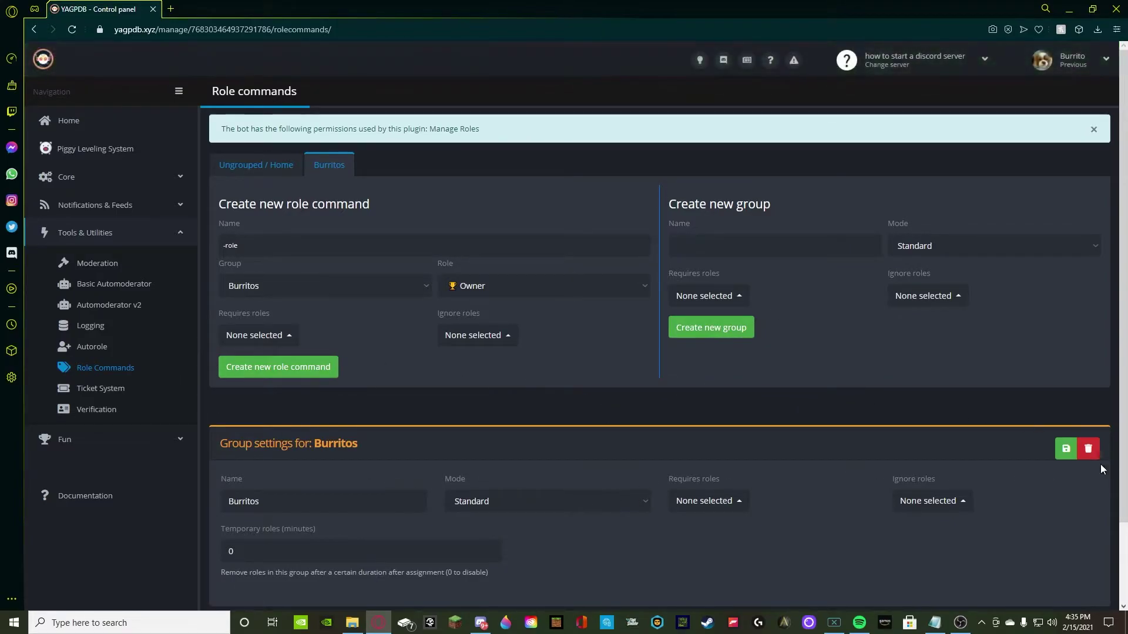
pyautogui.click(1066, 454)
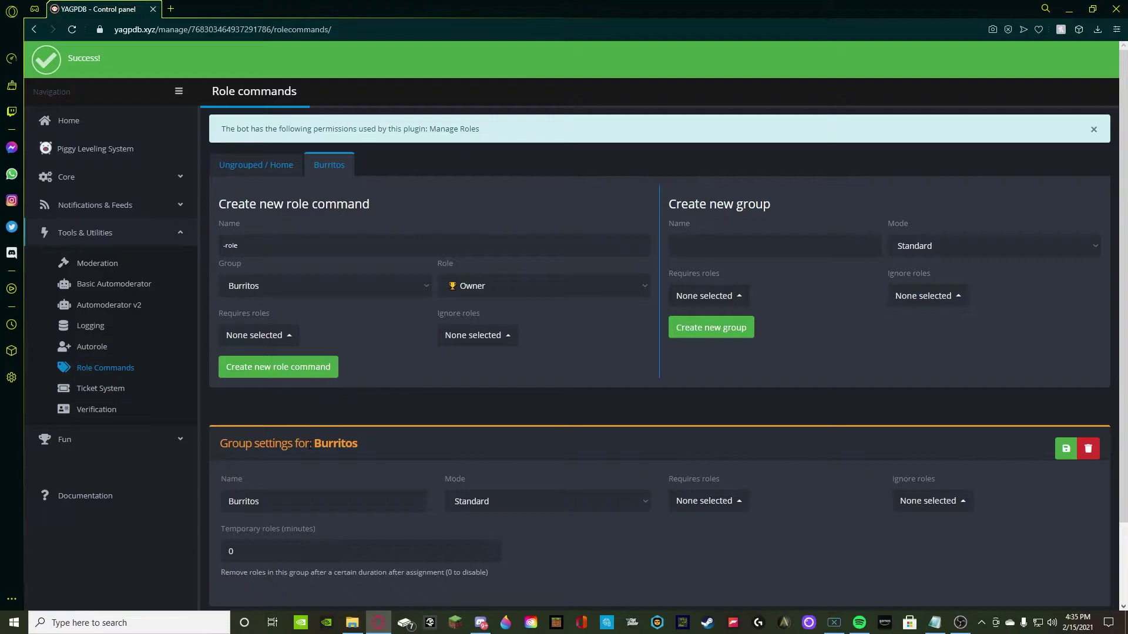
# Create a role command named Burrito 1 in the Burritos group, assigned to the Burrito 1 role
pyautogui.scroll(-2, 699, 446)
pyautogui.scroll(2, 297, 382)
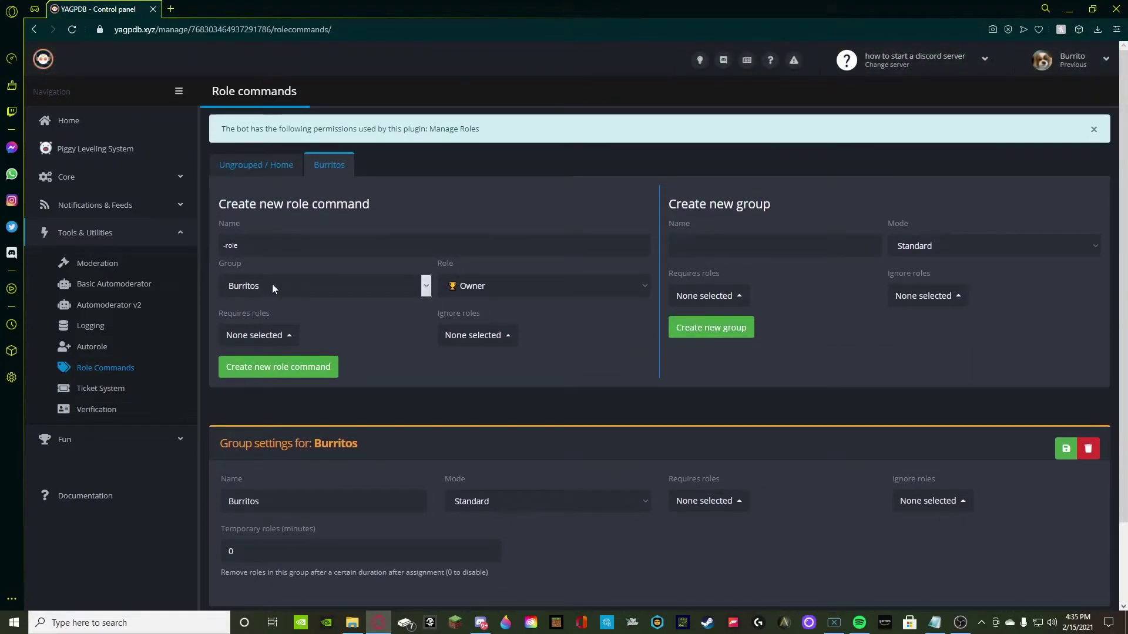
pyautogui.click(398, 242)
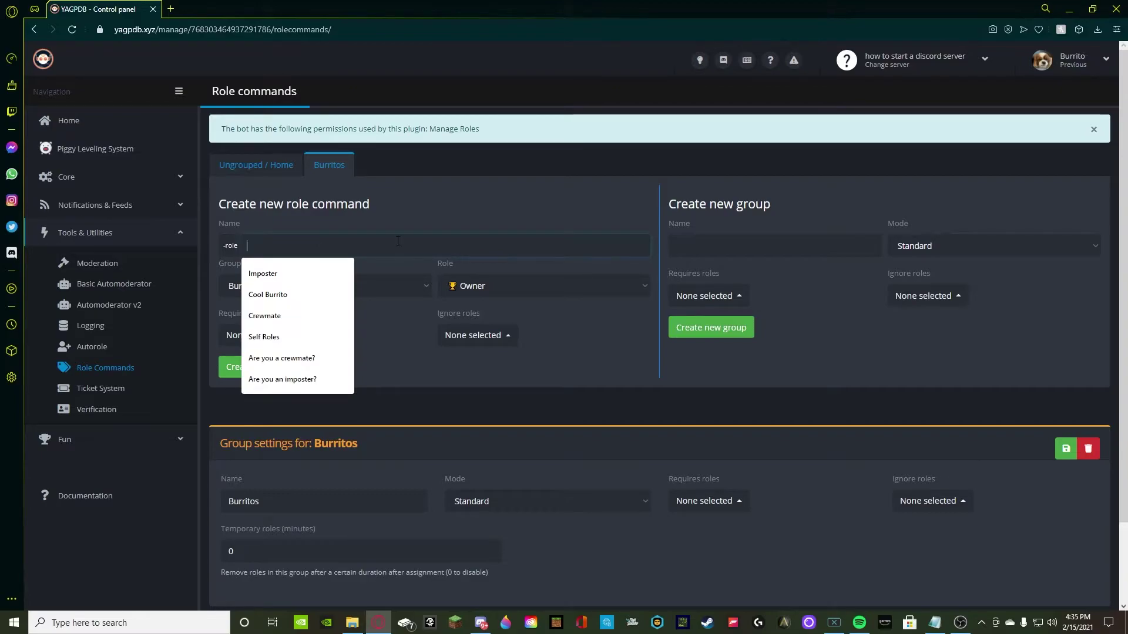
pyautogui.write('Burrito 1')
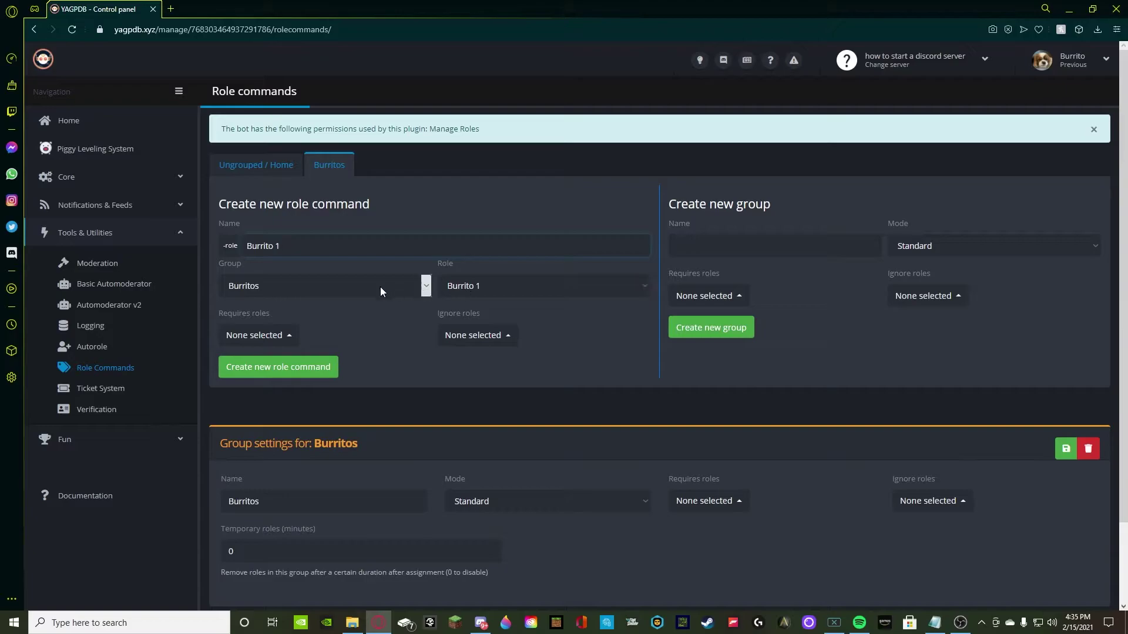
pyautogui.click(293, 375)
# Create a role command named Burrito 2 in the Burritos group, assigned to the Burrito 2 role
pyautogui.click(355, 243)
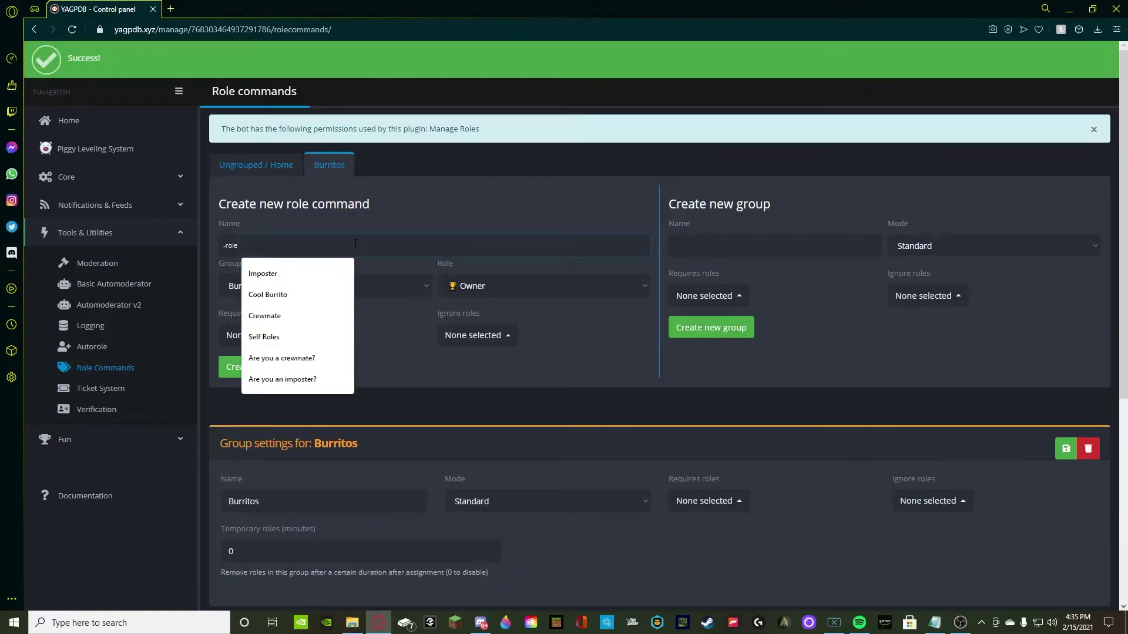
pyautogui.write('Burrito 2')
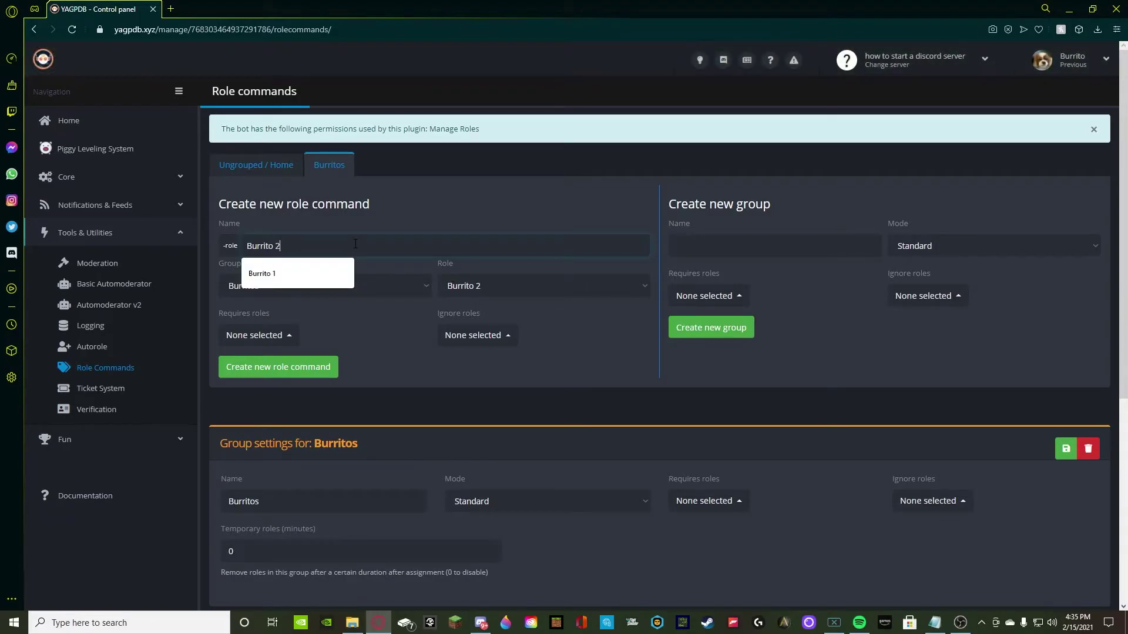
pyautogui.click(283, 367)
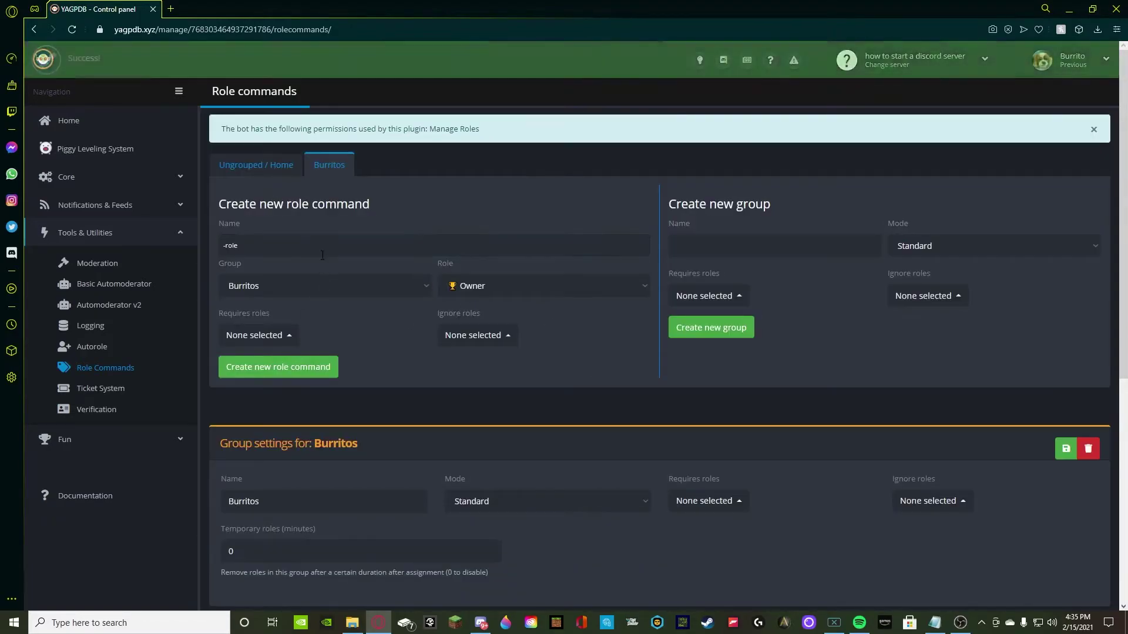
# Create a role command named Burrito 3 in the Burritos group, assigned to the Burrito 3 role
pyautogui.click(506, 287)
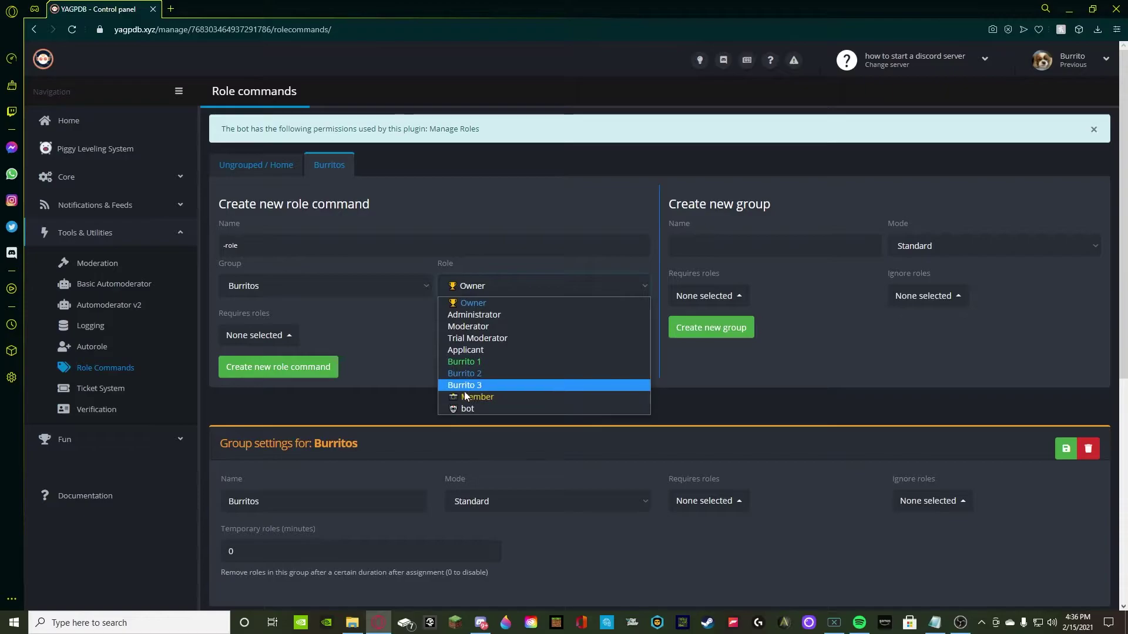
pyautogui.click(410, 370)
pyautogui.click(311, 245)
pyautogui.write('Burrito 4')
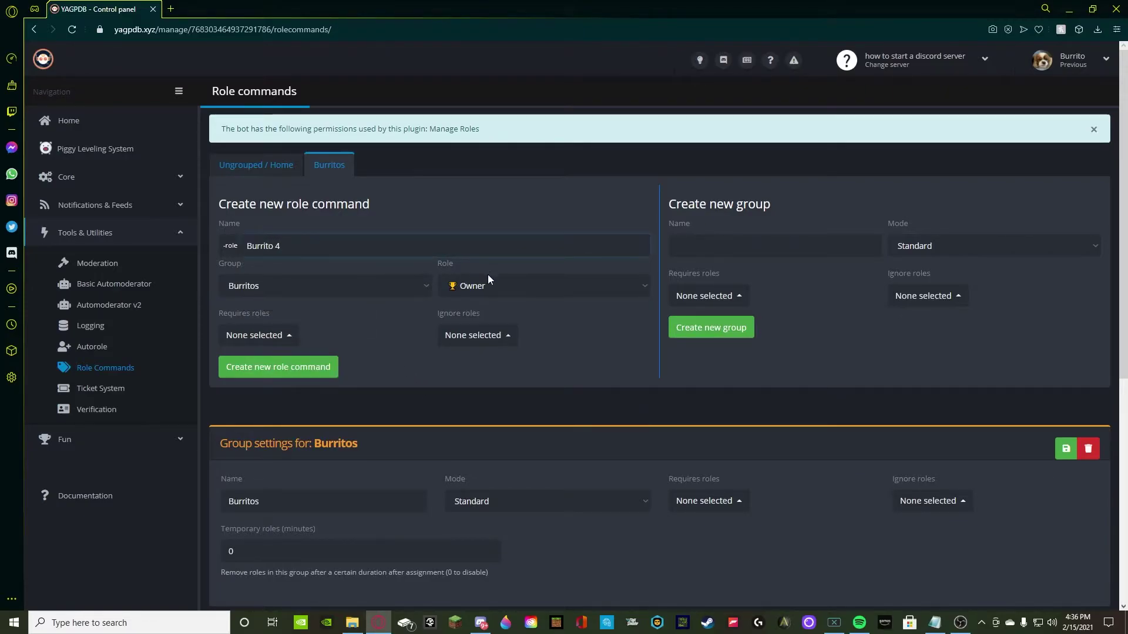
pyautogui.press('BackSpace')
pyautogui.write('3')
pyautogui.click(562, 371)
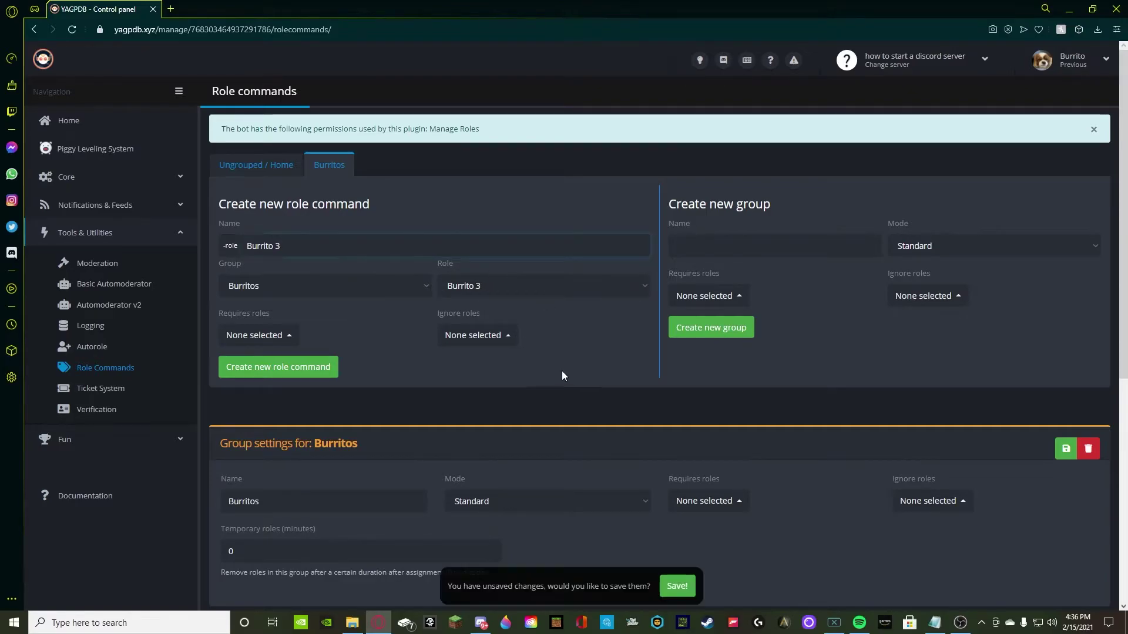
pyautogui.click(284, 366)
# Save the Burrito 2 and Burrito 1 role commands in the Burritos group's command list
pyautogui.scroll(-4, 471, 438)
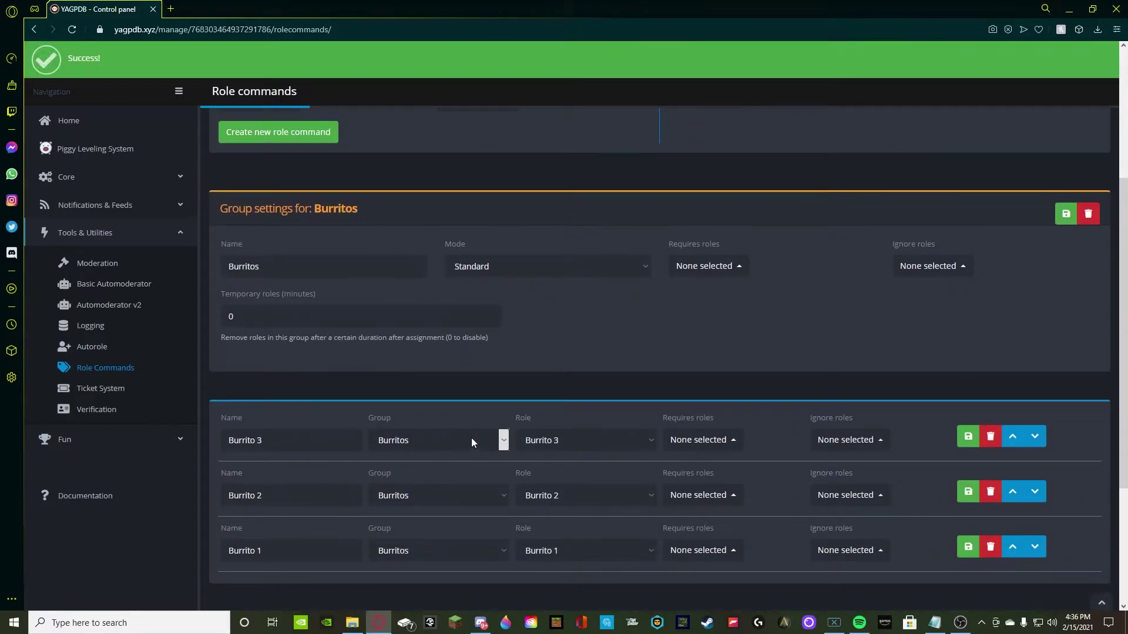
pyautogui.scroll(2, 686, 410)
pyautogui.scroll(-3, 932, 380)
pyautogui.scroll(-2, 976, 354)
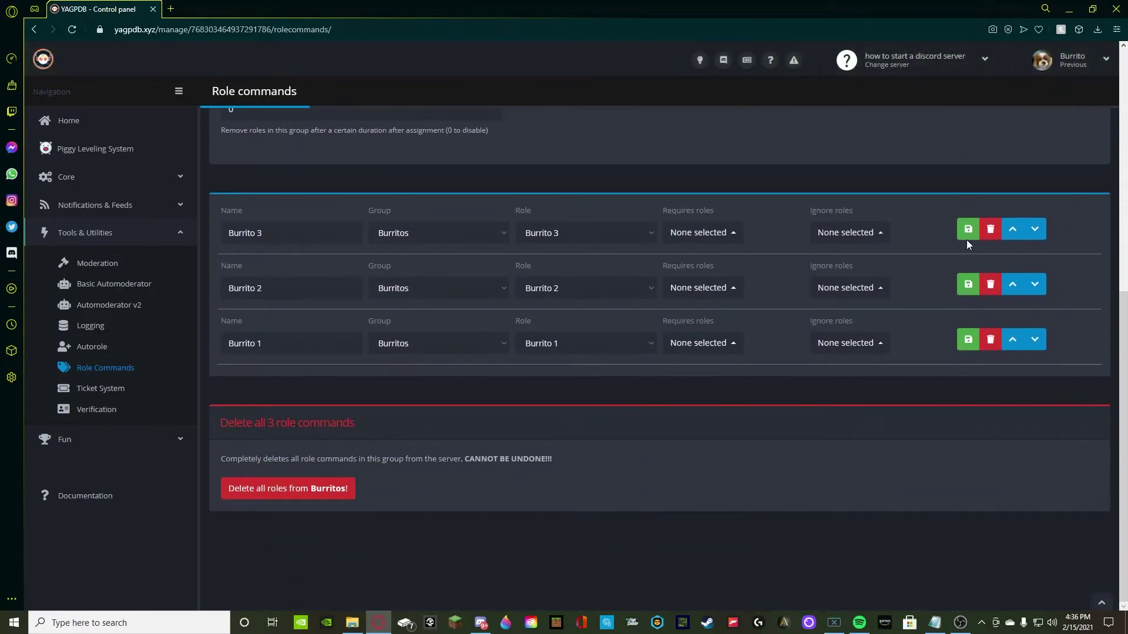
pyautogui.click(963, 290)
pyautogui.click(968, 340)
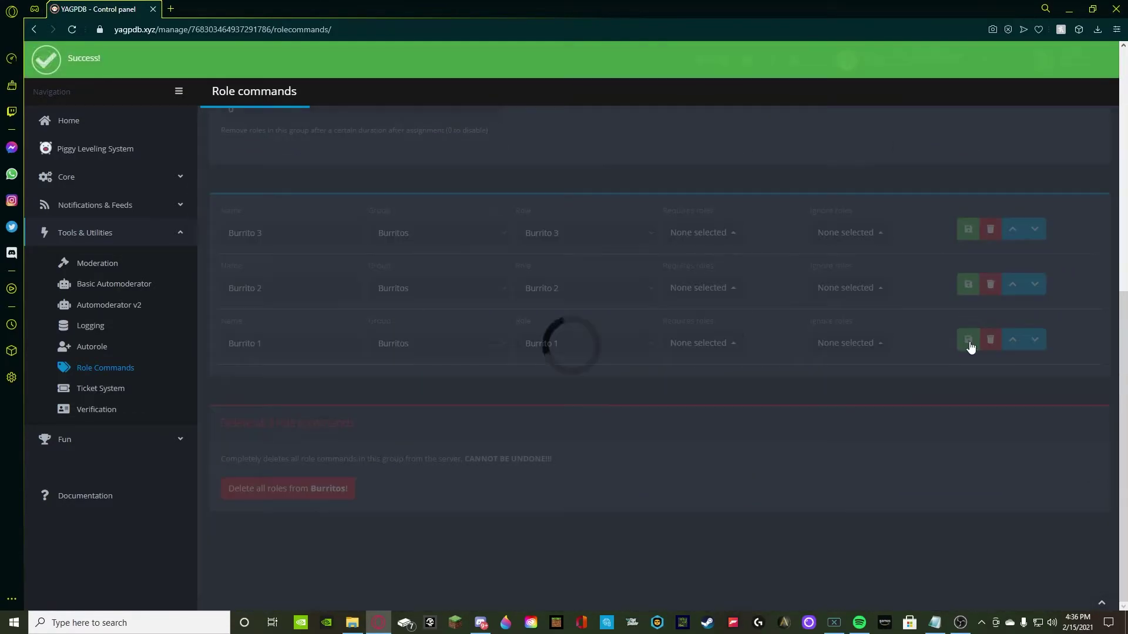
pyautogui.scroll(3, 767, 411)
pyautogui.scroll(4, 767, 411)
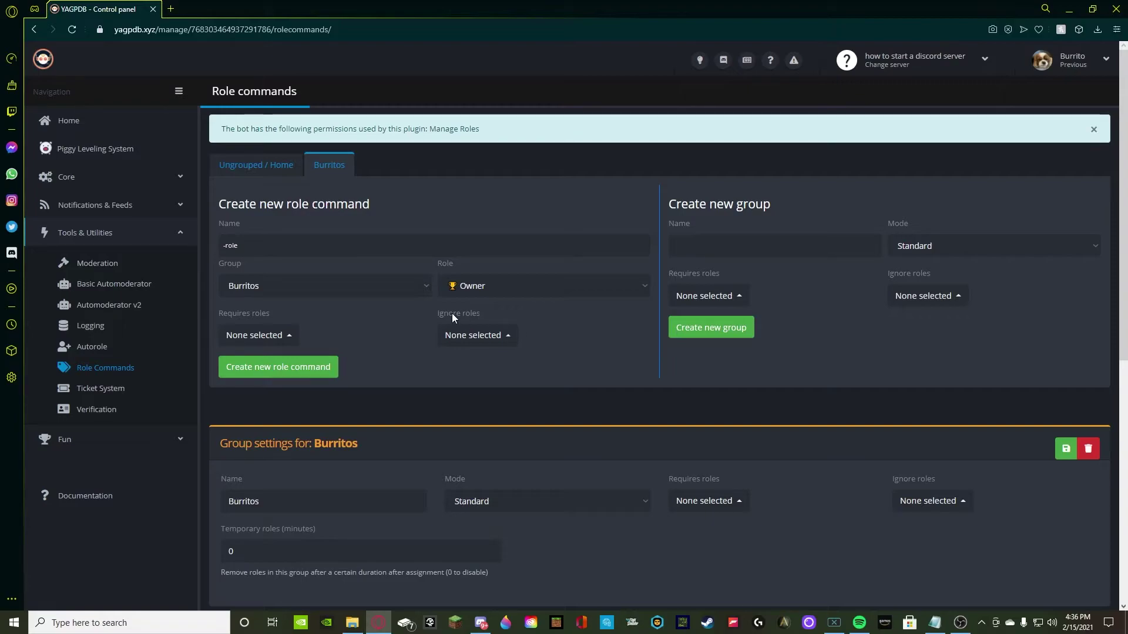
# Switch to Discord and send -ping in the bot-commands channel to test the bot
pyautogui.click(481, 624)
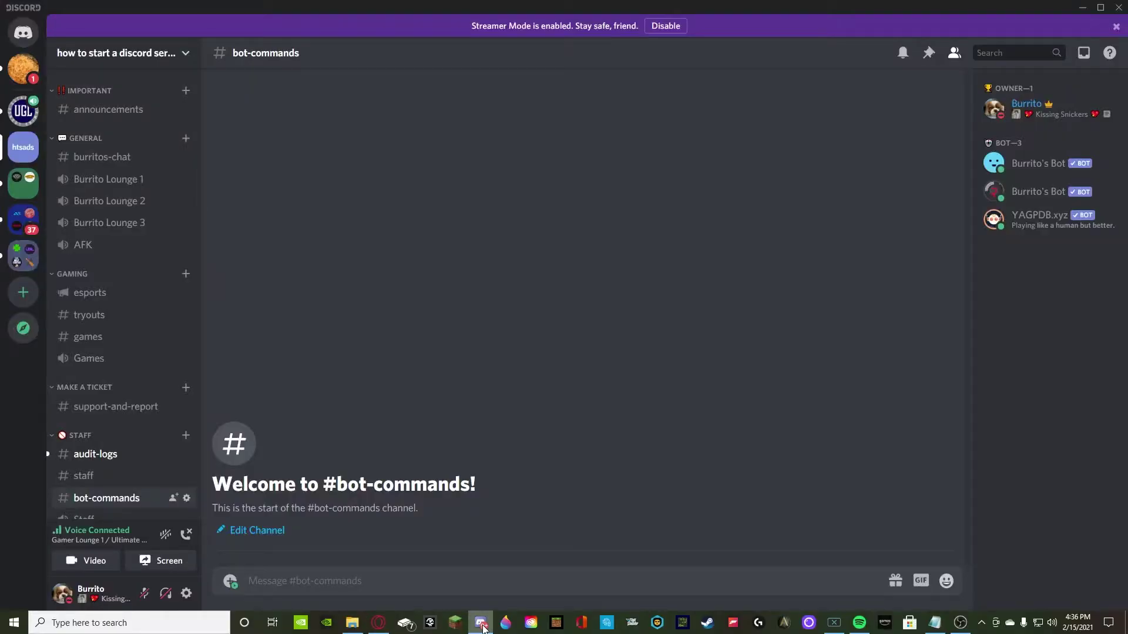
pyautogui.scroll(-1, 105, 418)
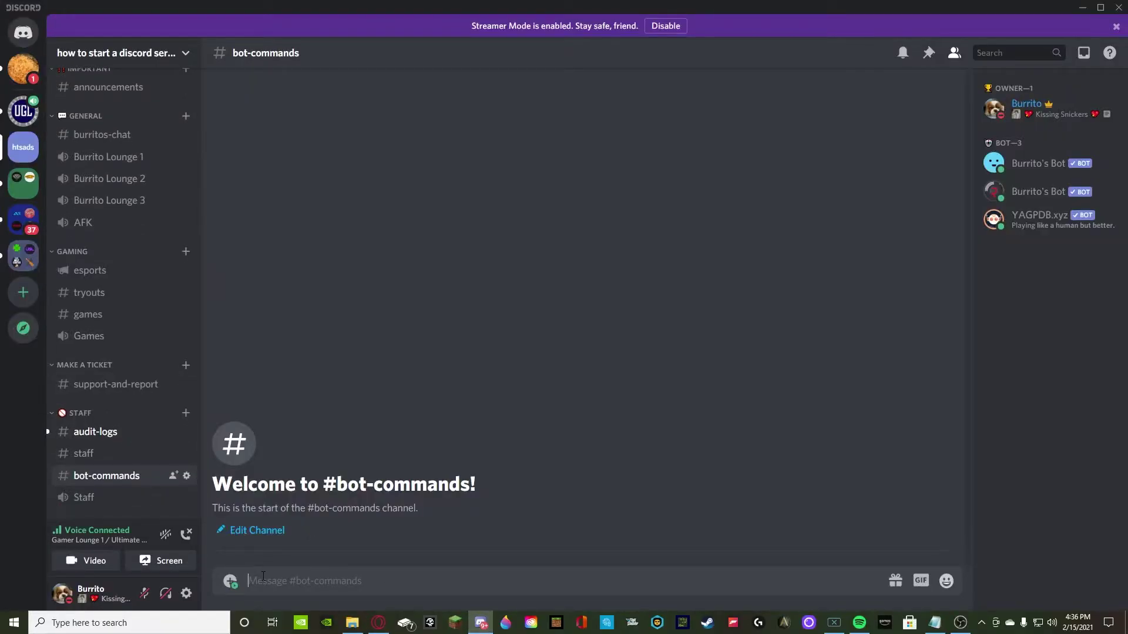
pyautogui.write('-ping')
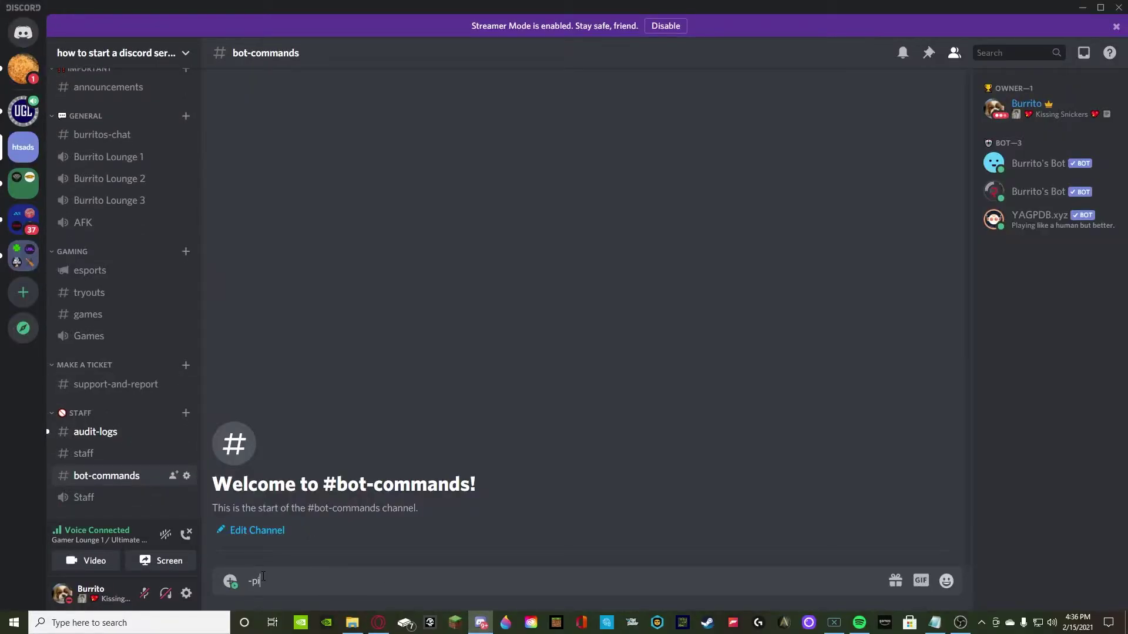
pyautogui.press('Return')
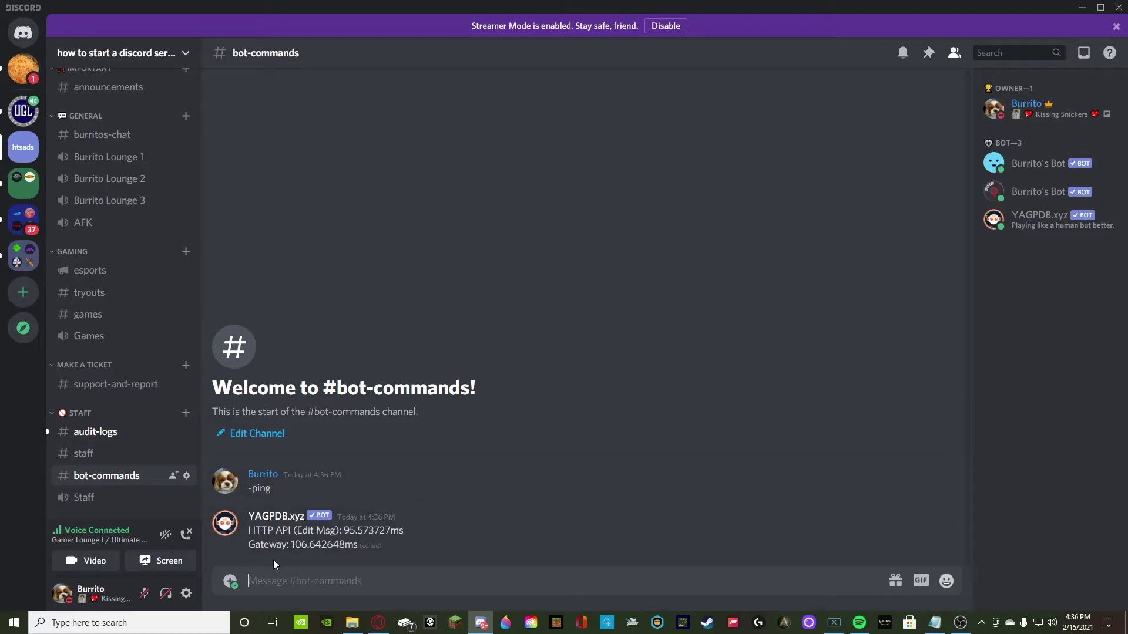
# Check the group name in the YAGPDB control panel and send "-rolemenu create Burritos" in the bot-commands channel
pyautogui.write('-rolemenu create')
pyautogui.click(378, 623)
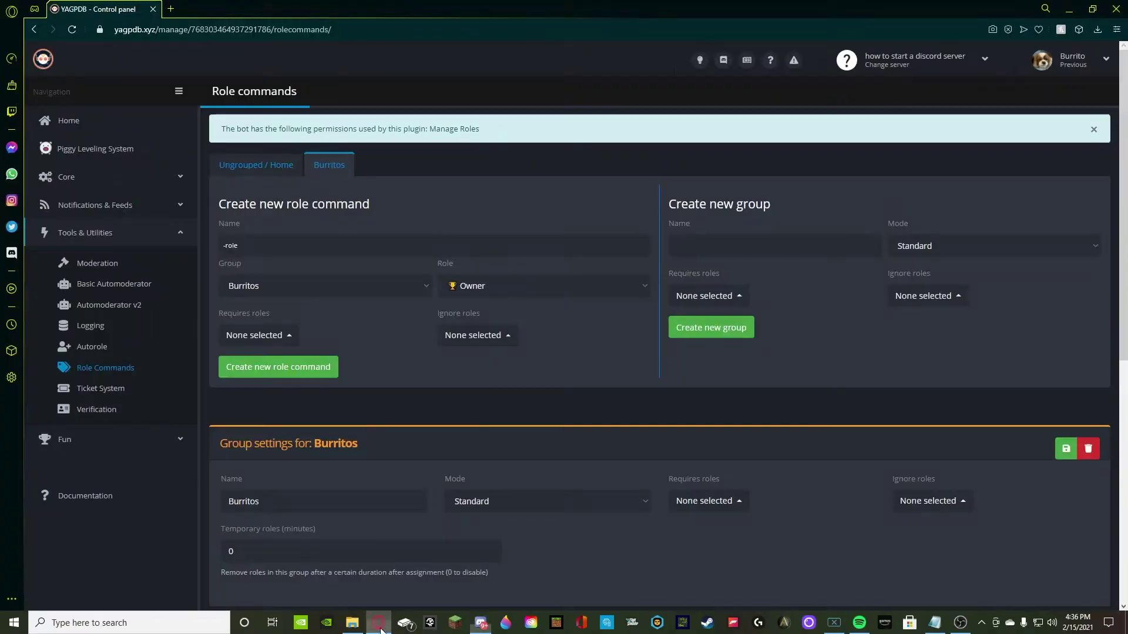
pyautogui.scroll(-3, 307, 339)
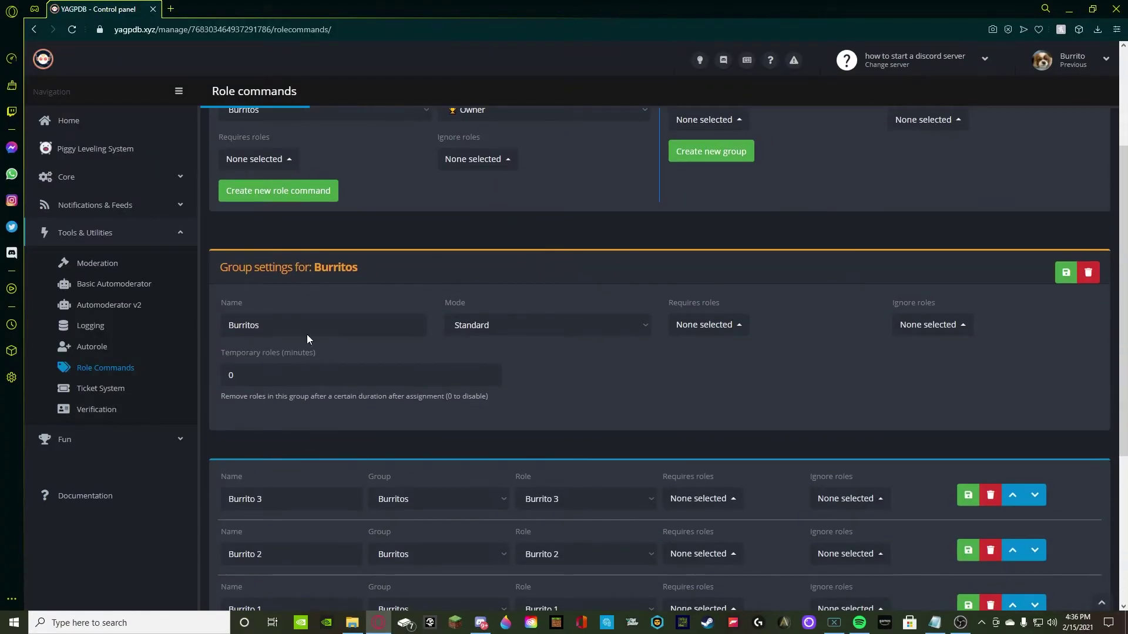
pyautogui.click(481, 623)
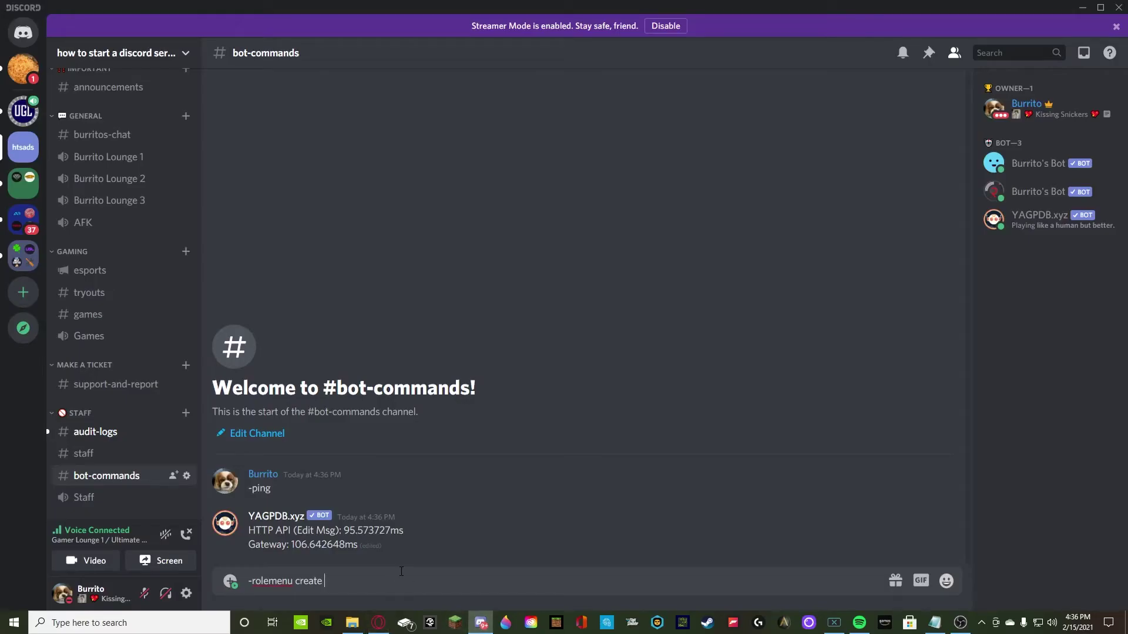
pyautogui.write('Burritos')
pyautogui.press('Return')
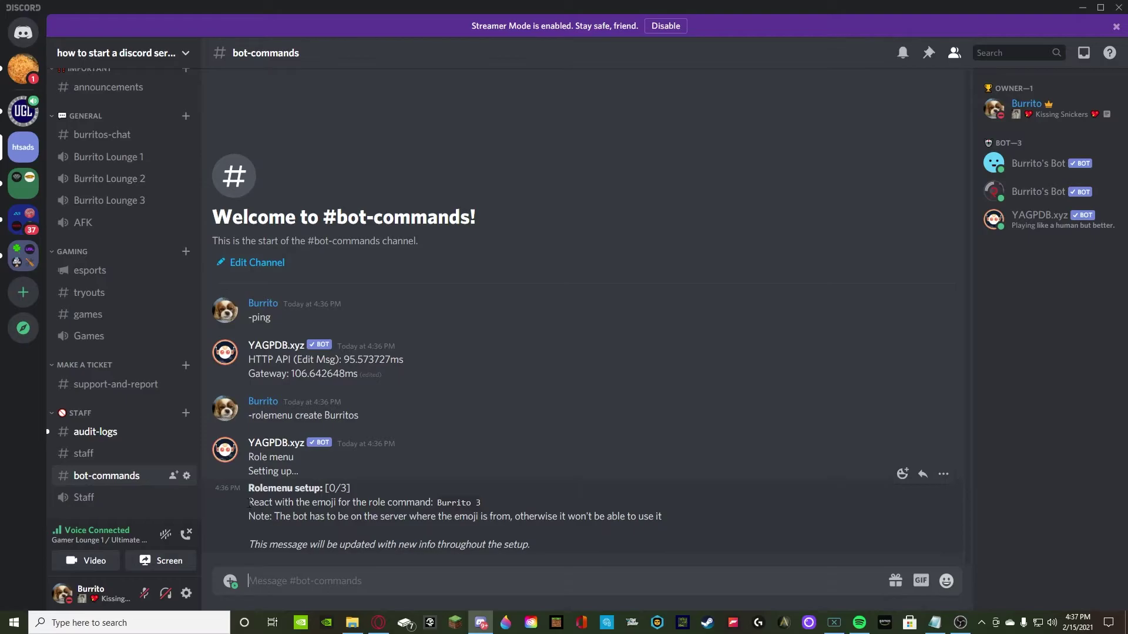
# React to the rolemenu setup message with monkaS for Burrito 3, pepeOK for Burrito 2 and PepeHands for Burrito 1
pyautogui.rightClick(572, 548)
pyautogui.click(593, 402)
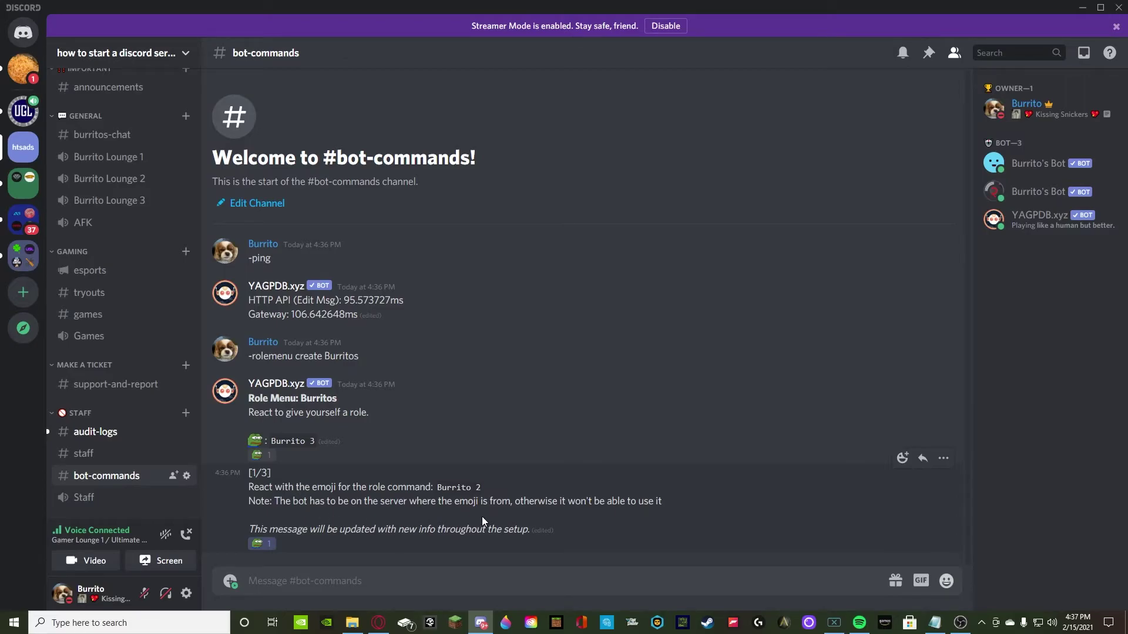
pyautogui.rightClick(600, 537)
pyautogui.click(675, 355)
pyautogui.rightClick(369, 504)
pyautogui.moveTo(441, 385)
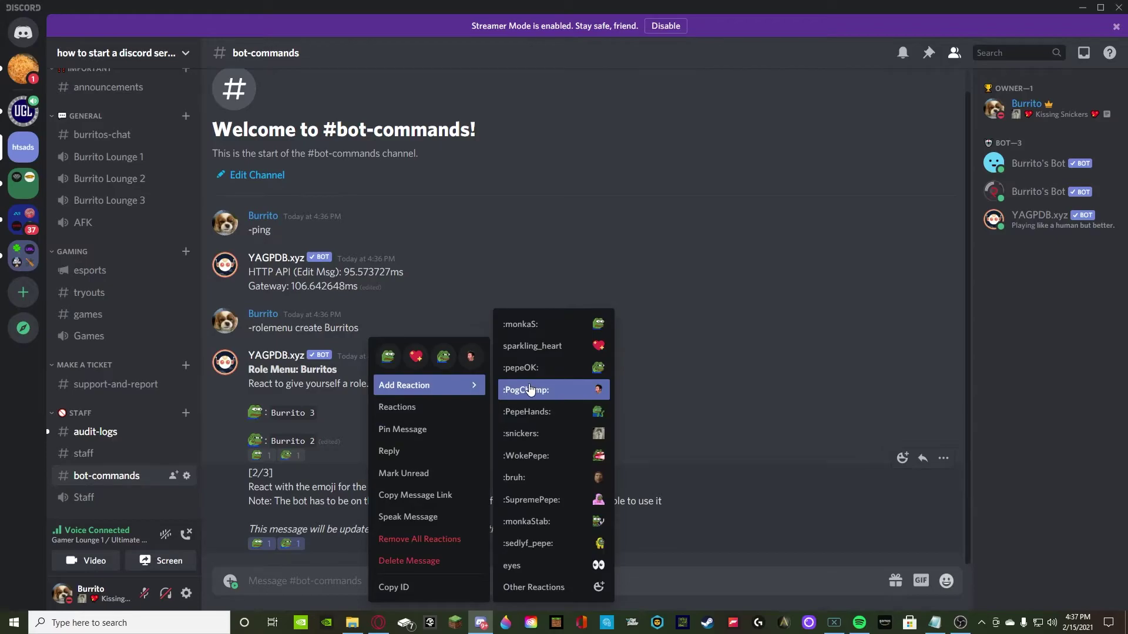
pyautogui.click(548, 412)
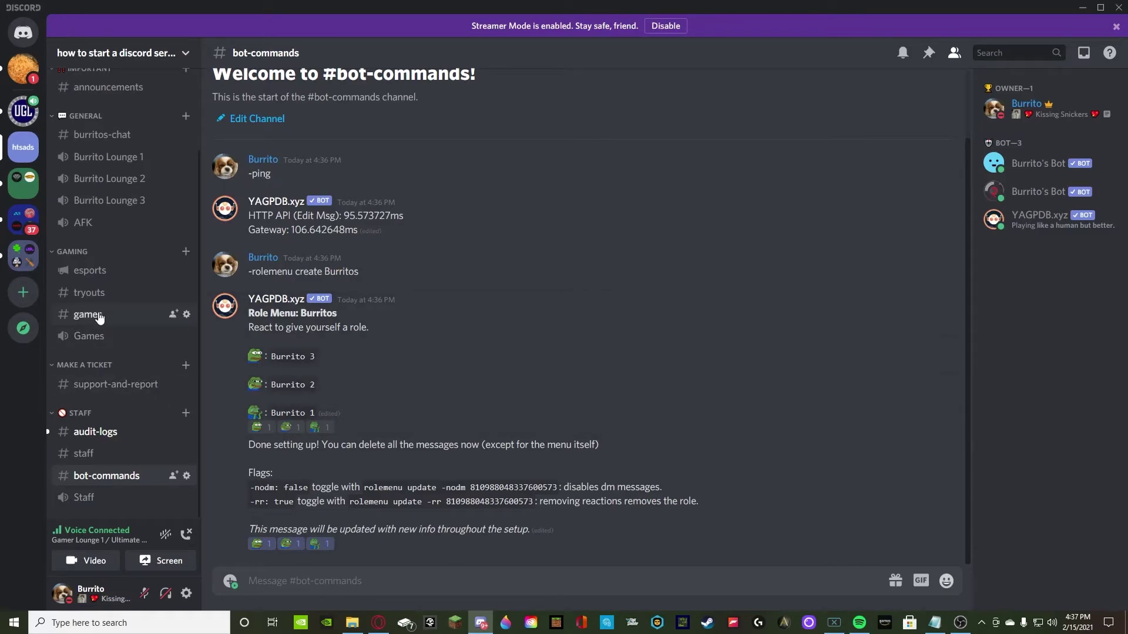
pyautogui.scroll(3, 99, 317)
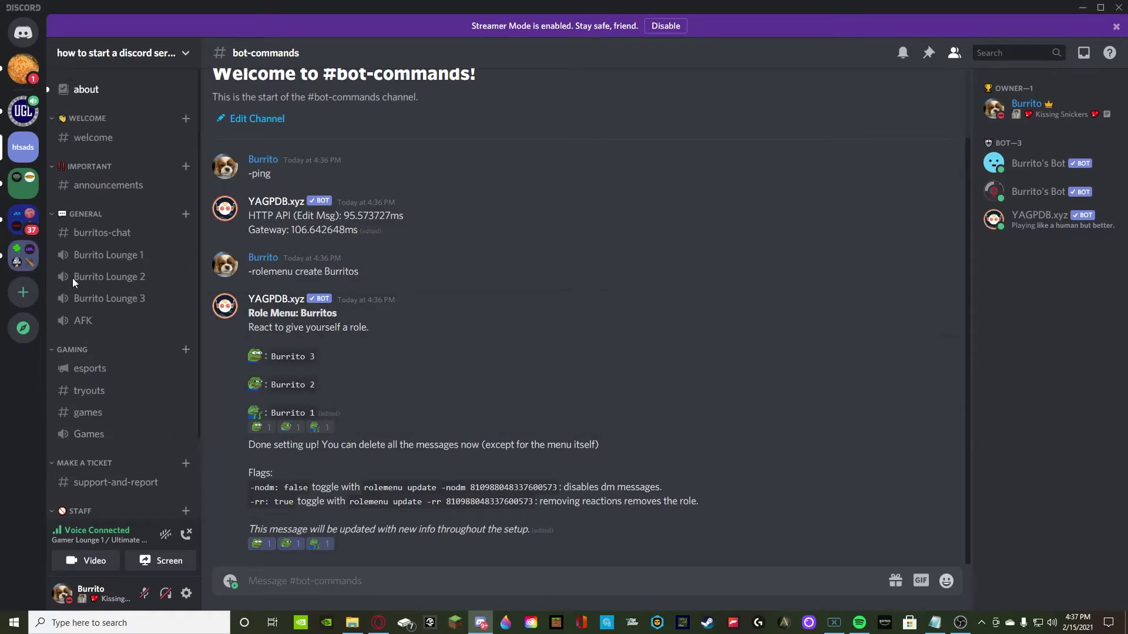
# Create a category named "Self Roles" and move it directly below the Welcome category
pyautogui.click(155, 63)
pyautogui.click(126, 208)
pyautogui.write('Self')
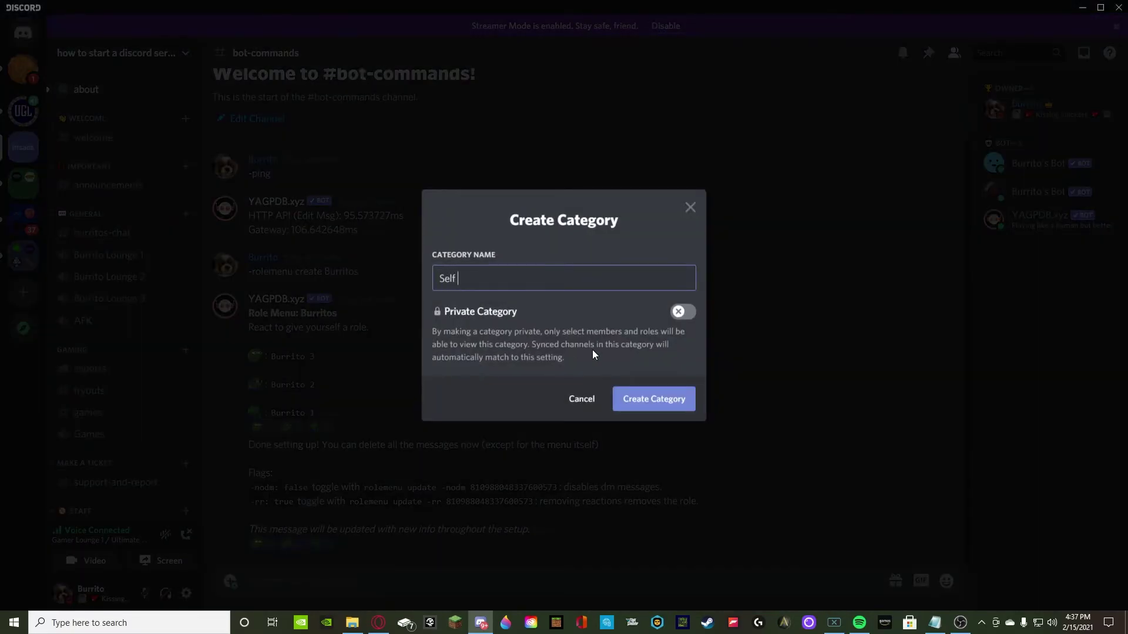
pyautogui.write(' Roles')
pyautogui.click(684, 404)
pyautogui.scroll(-1, 135, 448)
pyautogui.moveTo(76, 500); pyautogui.dragTo(93, 153)
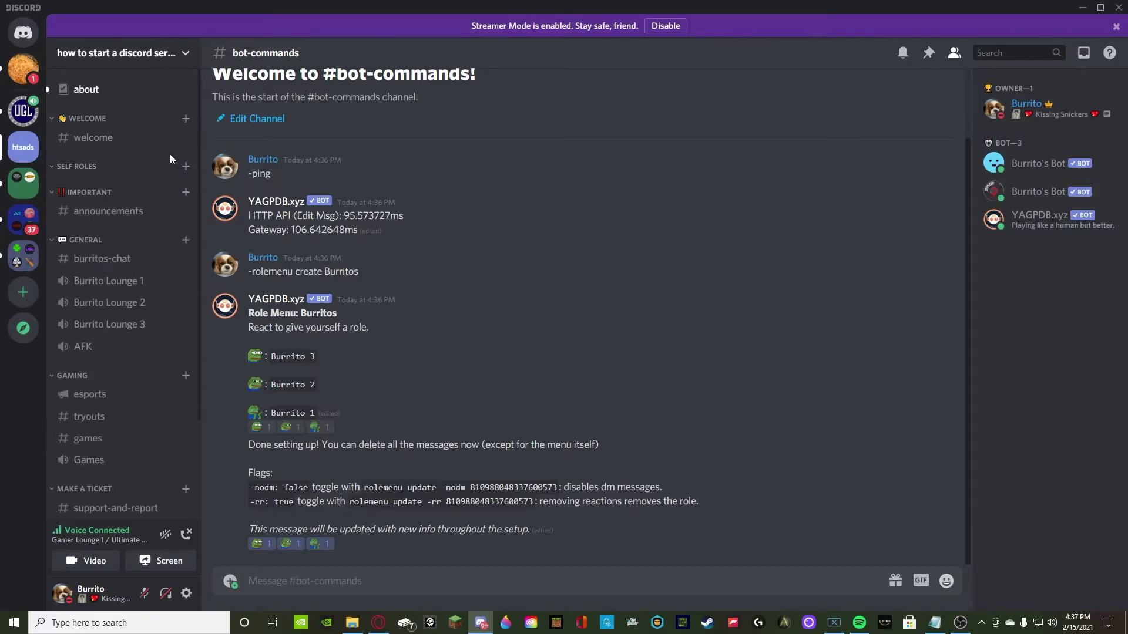
# Create a text channel named "self-roles" in the Self Roles category
pyautogui.click(185, 166)
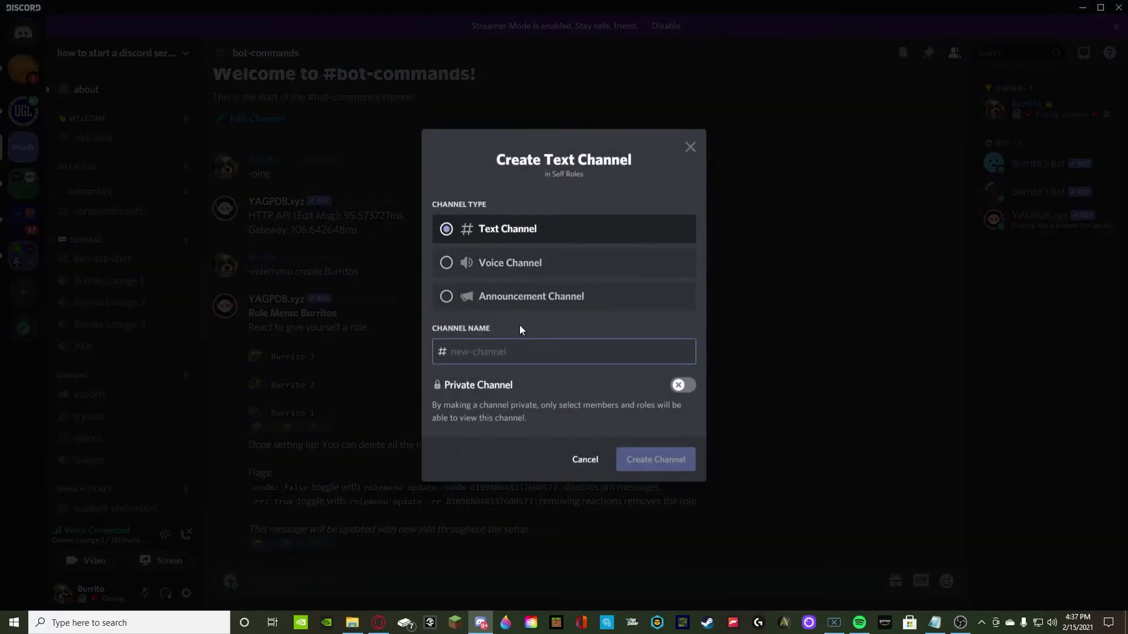
pyautogui.write('self-role')
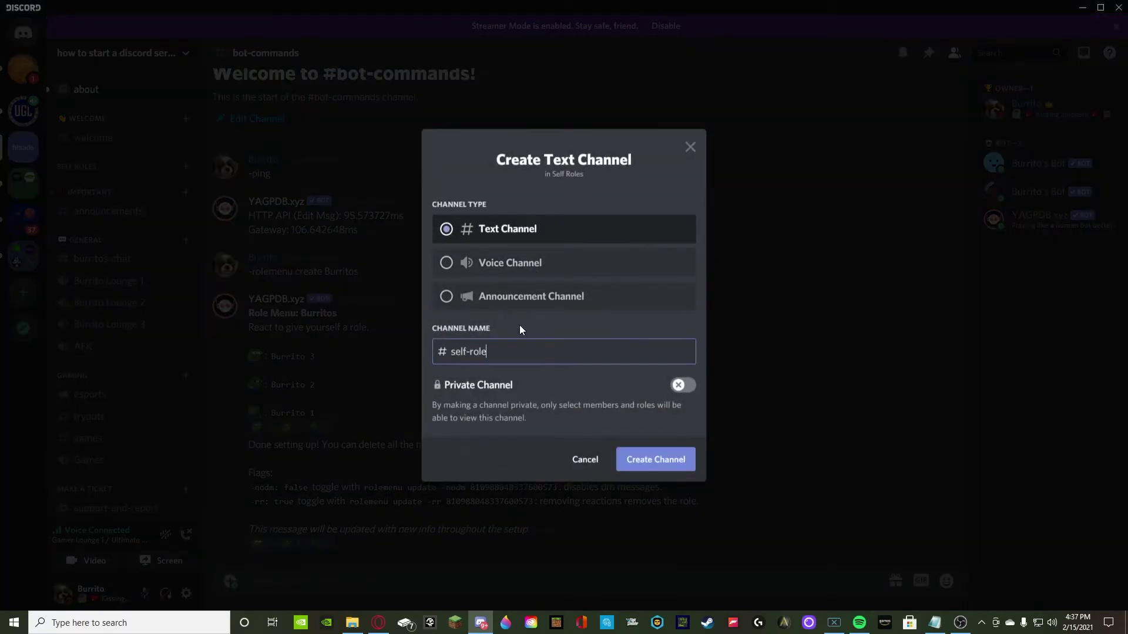
pyautogui.write('s')
pyautogui.press('Return')
# Send "-rolemenu create Burritos" in the self-roles channel
pyautogui.write('-')
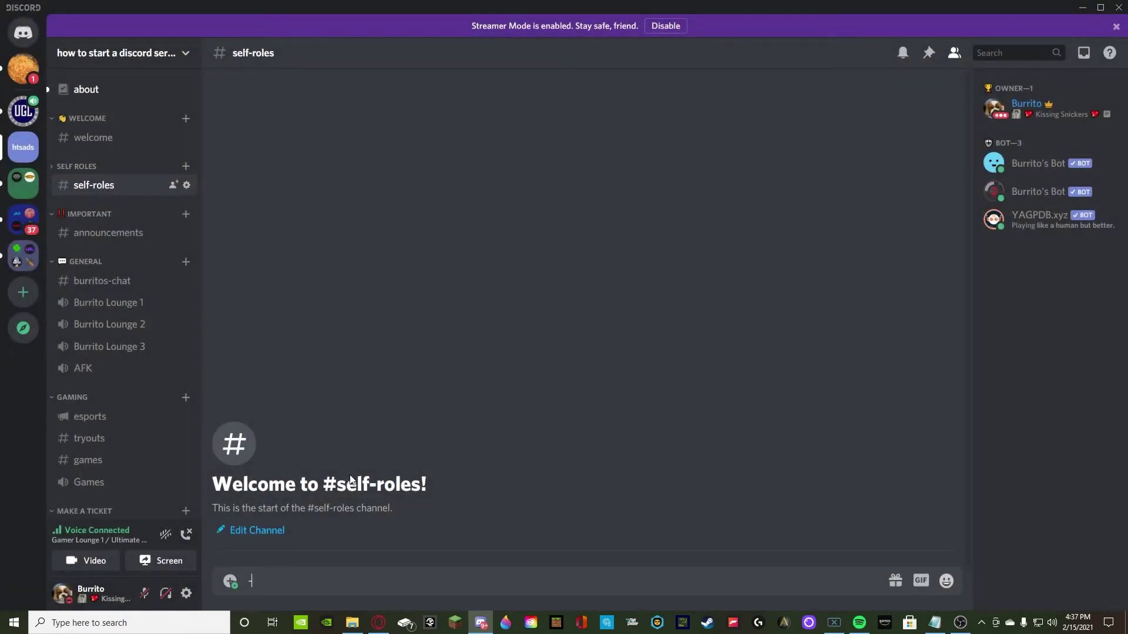
pyautogui.write('rolemenu create Burritos')
pyautogui.press('Return')
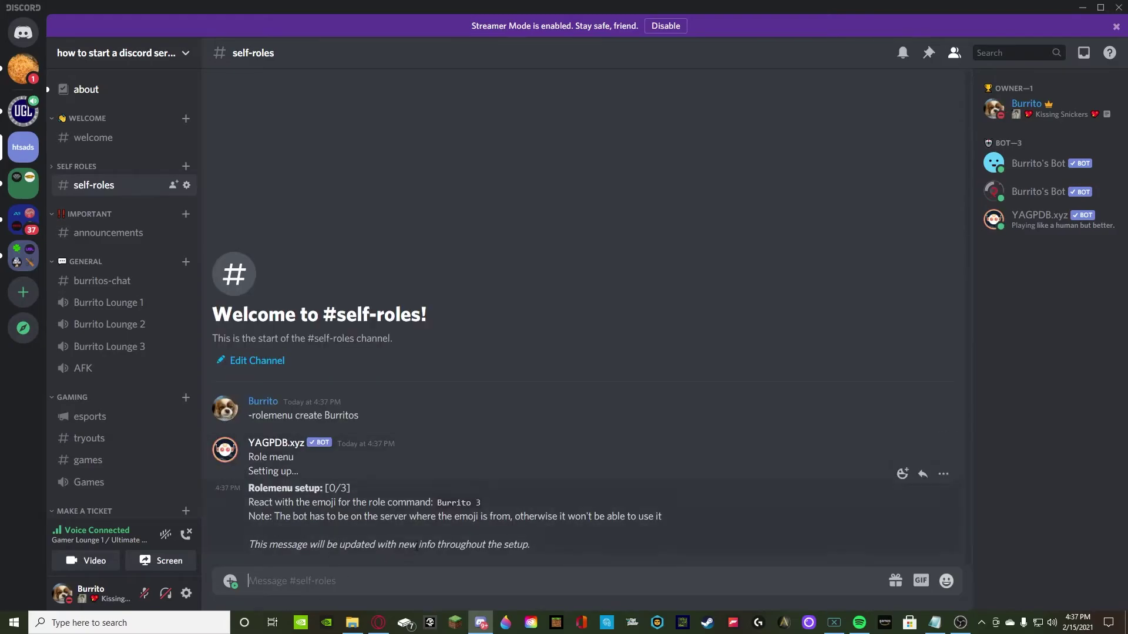
# Assign emojis in the self-roles rolemenu setup by reacting with monkaS for Burrito 3, pepeOK for Burrito 2 and PepeHands for Burrito 1
pyautogui.rightClick(513, 506)
pyautogui.click(568, 399)
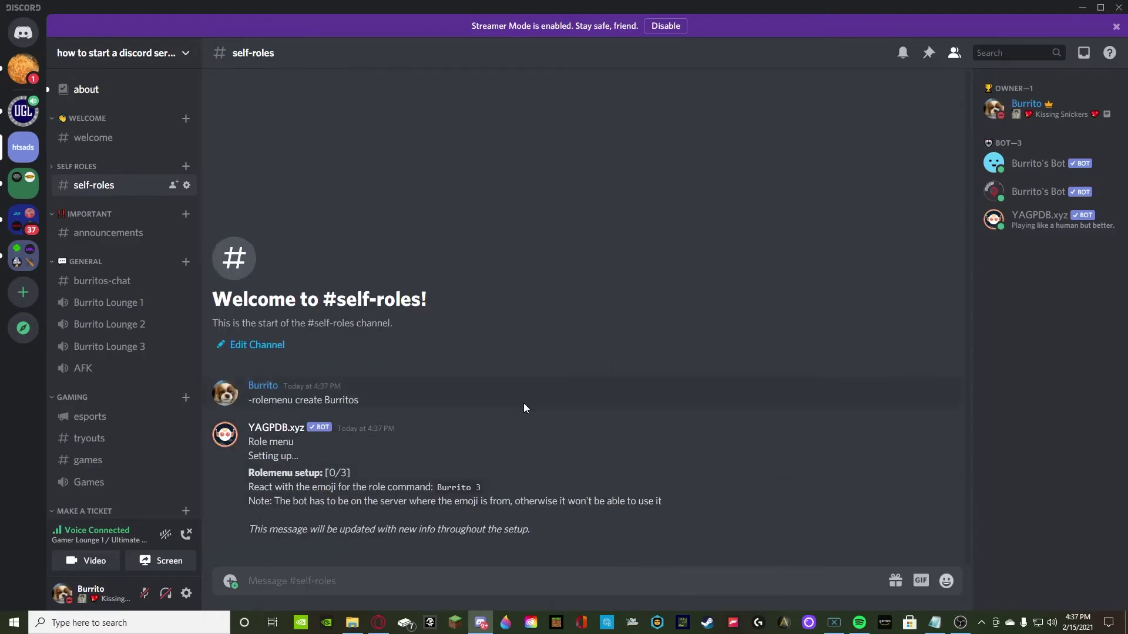
pyautogui.rightClick(551, 495)
pyautogui.click(621, 357)
pyautogui.rightClick(470, 489)
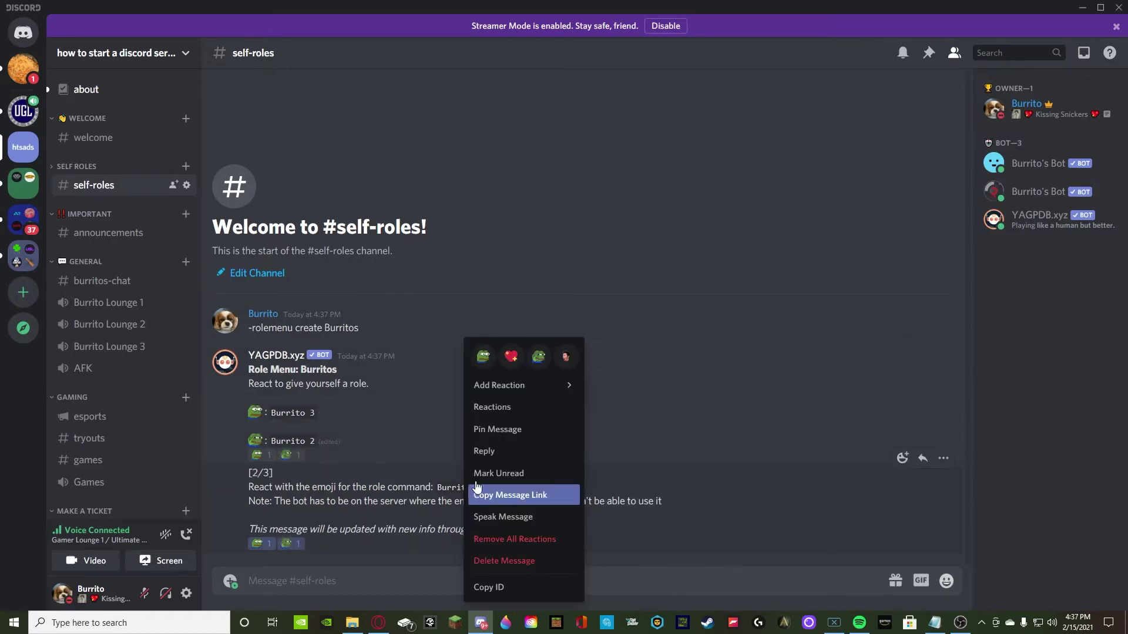
pyautogui.moveTo(517, 385)
pyautogui.click(623, 411)
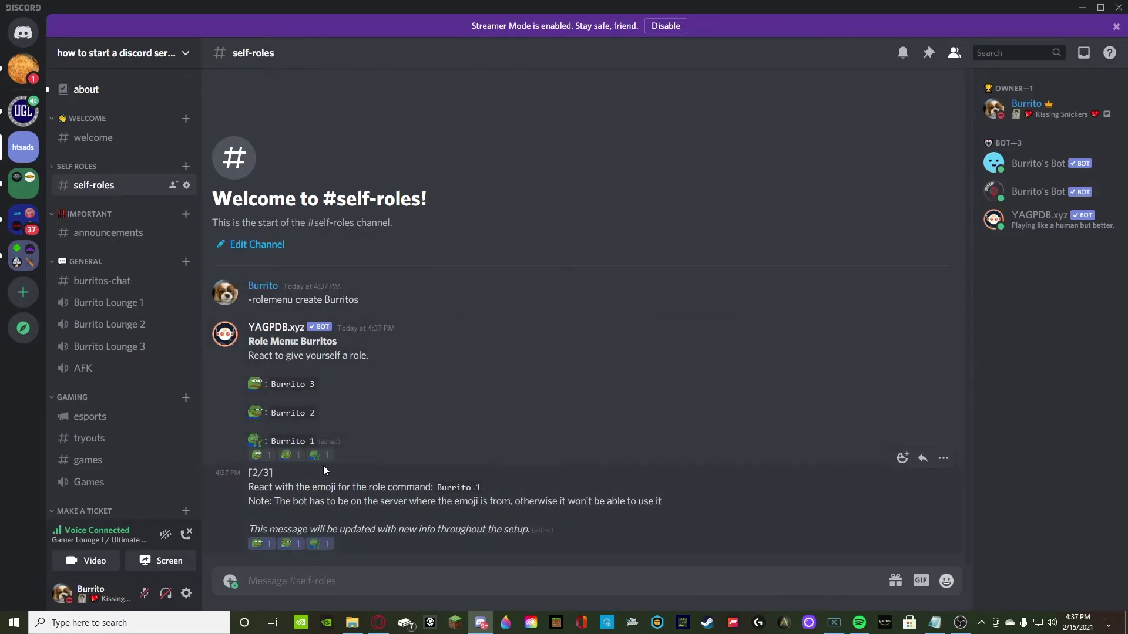
# Delete the bot's setup message and the "-rolemenu create Burritos" message, keeping only the role menu in self-roles
pyautogui.rightClick(482, 520)
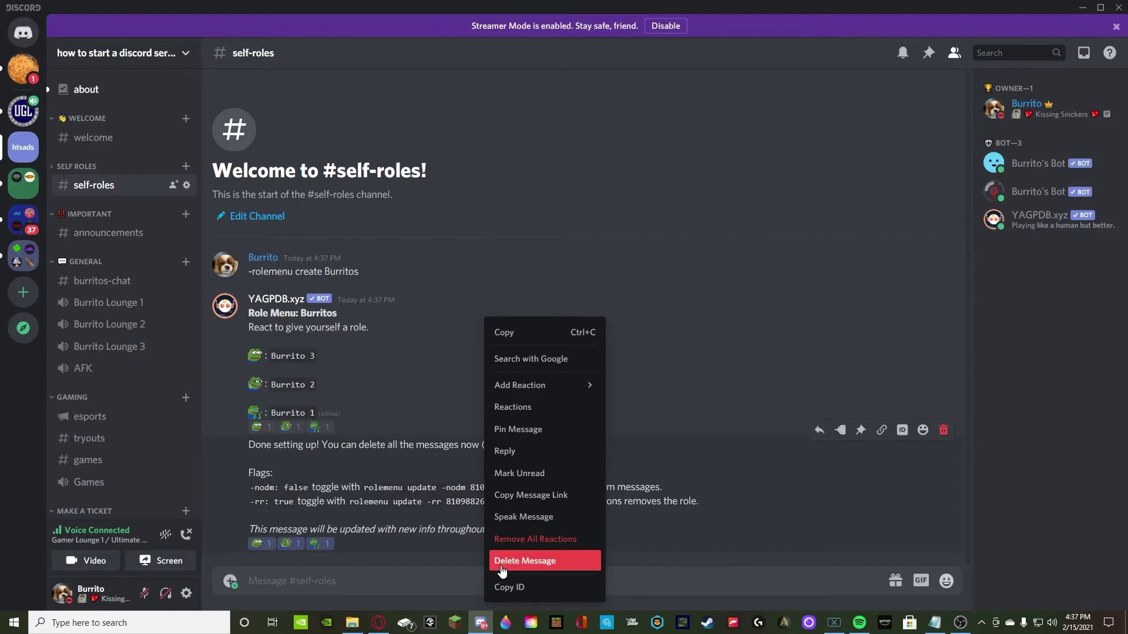
pyautogui.keyDown('shift'); pyautogui.click(499, 560); pyautogui.keyUp('shift')
pyautogui.rightClick(393, 377)
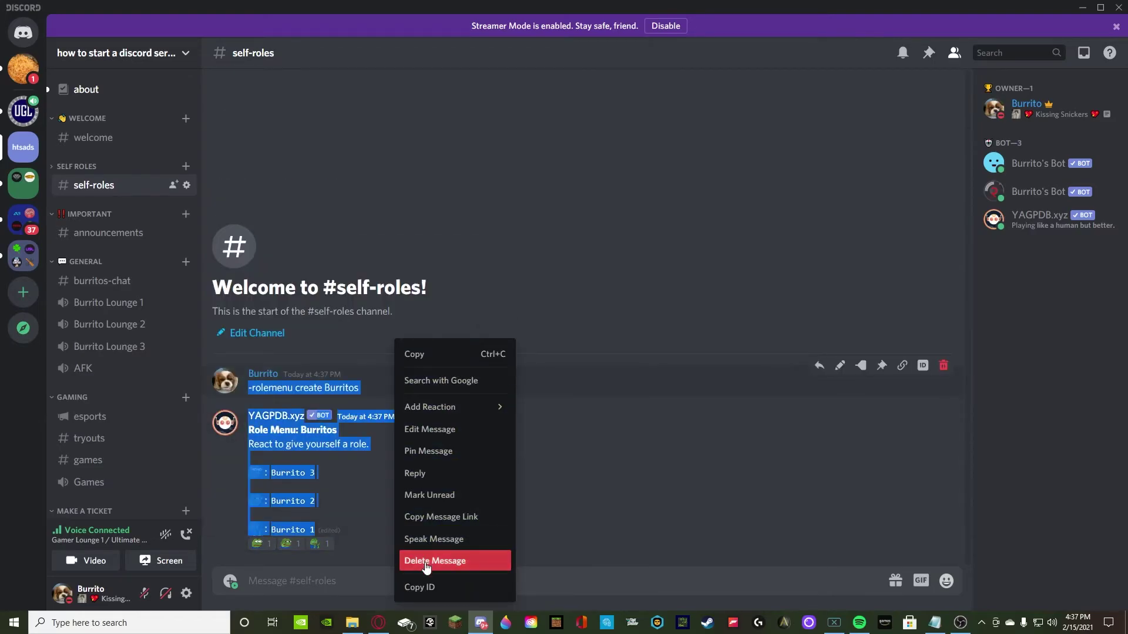
pyautogui.keyDown('shift'); pyautogui.click(456, 558); pyautogui.keyUp('shift')
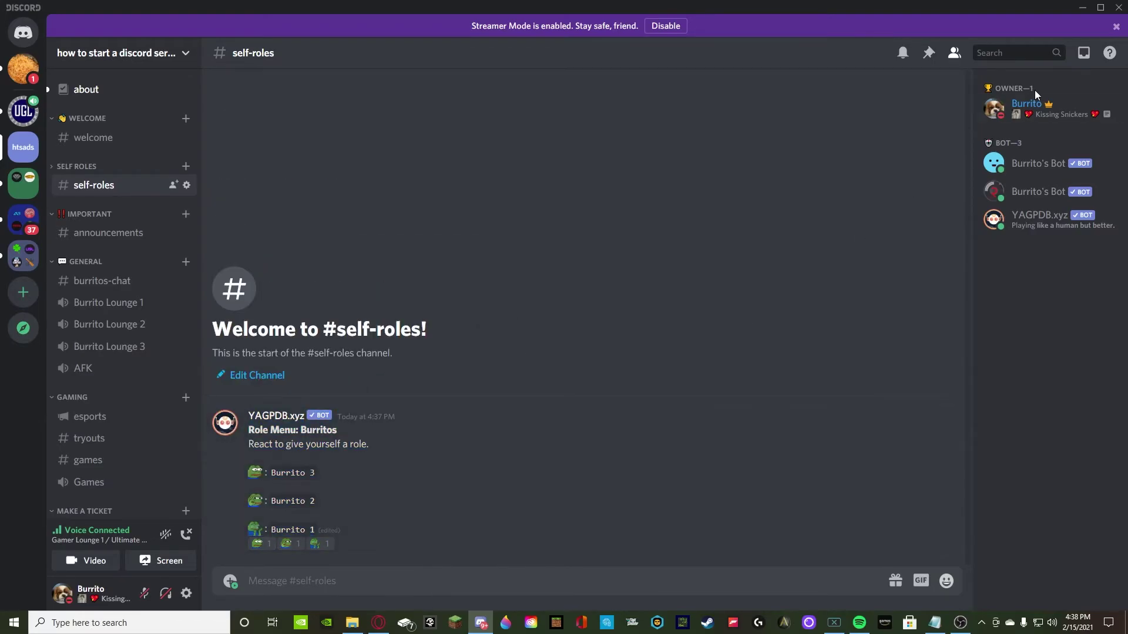
# React to the Burritos role menu with all three emojis and check the assigned roles on the server owner's profile
pyautogui.click(1016, 112)
pyautogui.click(652, 399)
pyautogui.click(259, 544)
pyautogui.click(290, 544)
pyautogui.click(317, 544)
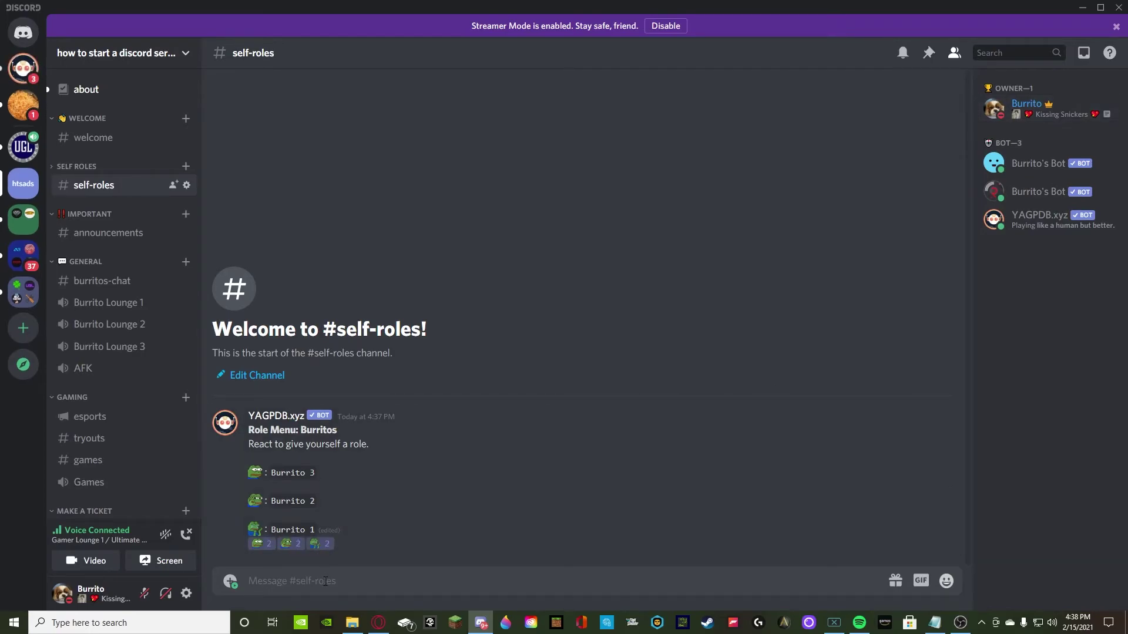
pyautogui.click(998, 109)
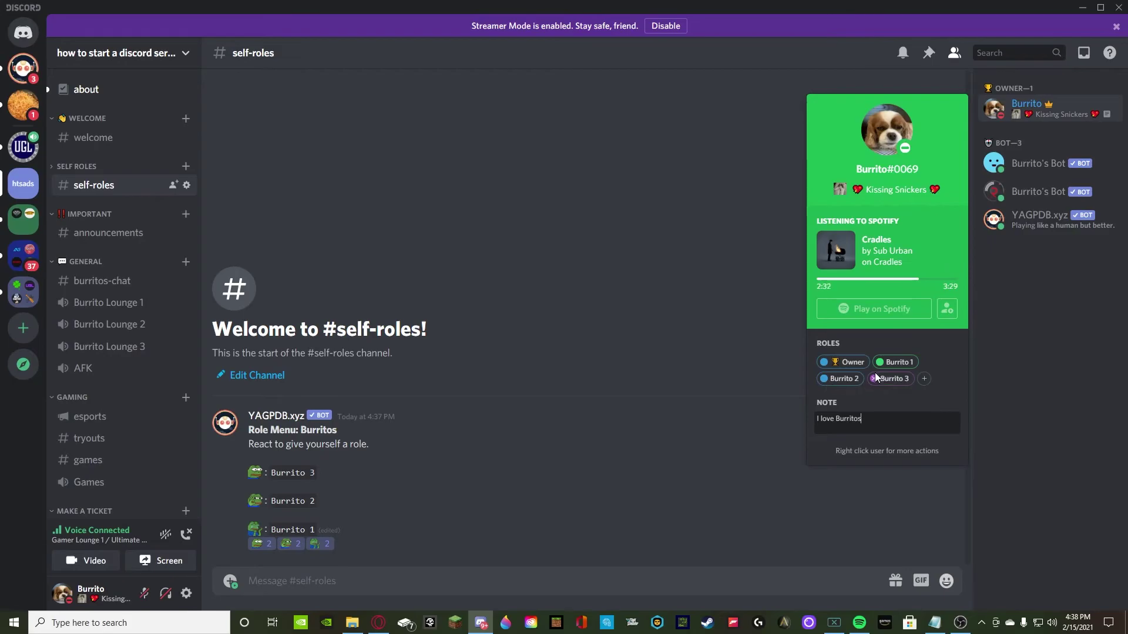
# Open the Ultimate Gaming Lounge server and look through the Platform, Games and Communications role menus in its self-roles channel
pyautogui.click(23, 146)
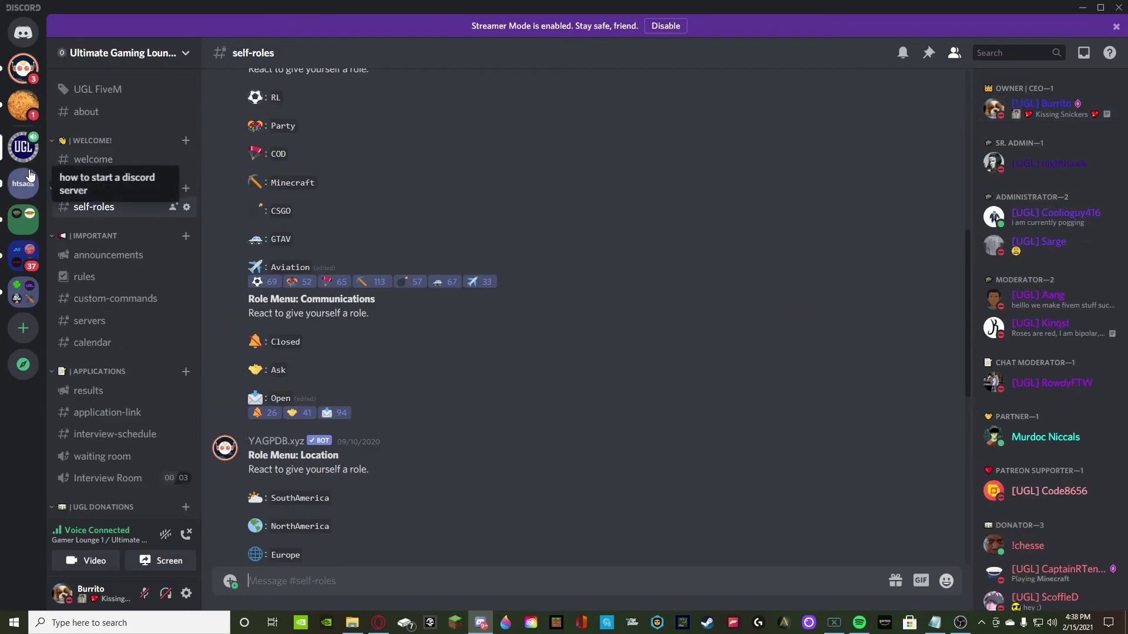
pyautogui.scroll(5, 416, 464)
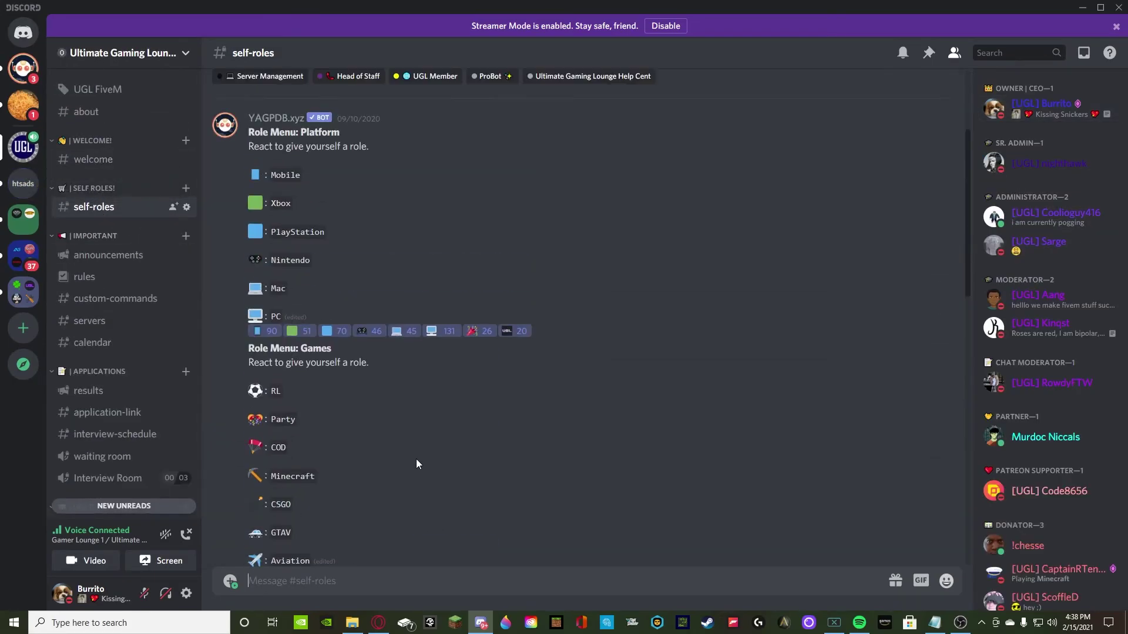
pyautogui.scroll(-4, 401, 354)
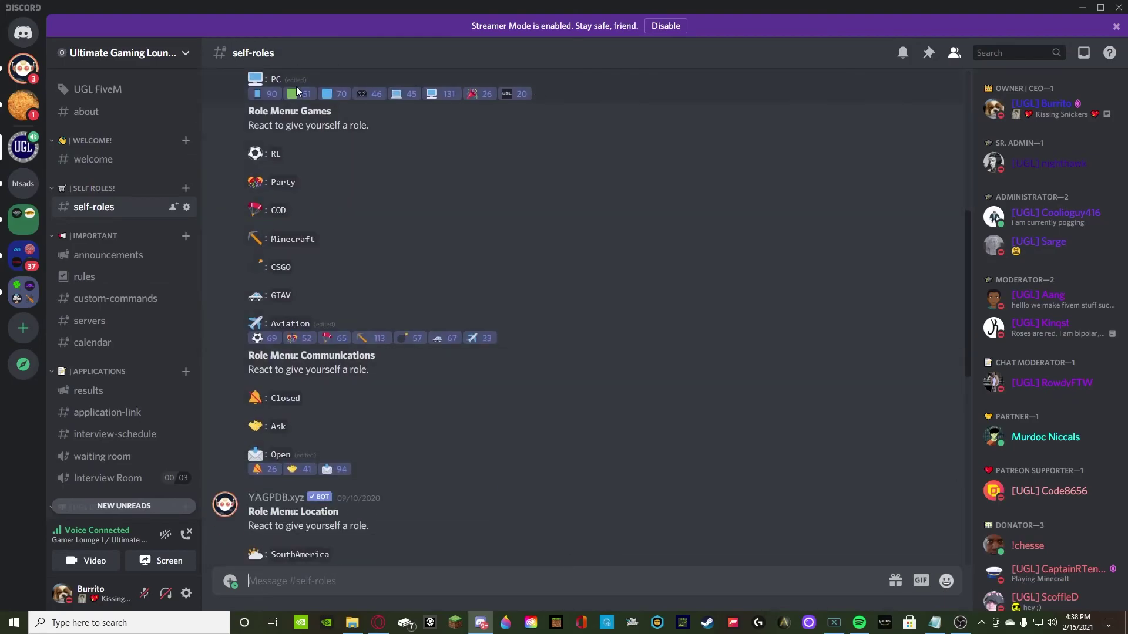
# Switch to the YAGPDB control panel, review the role command forms and Burritos group settings, and return to Discord
pyautogui.hotkey('alt', 'Tab')
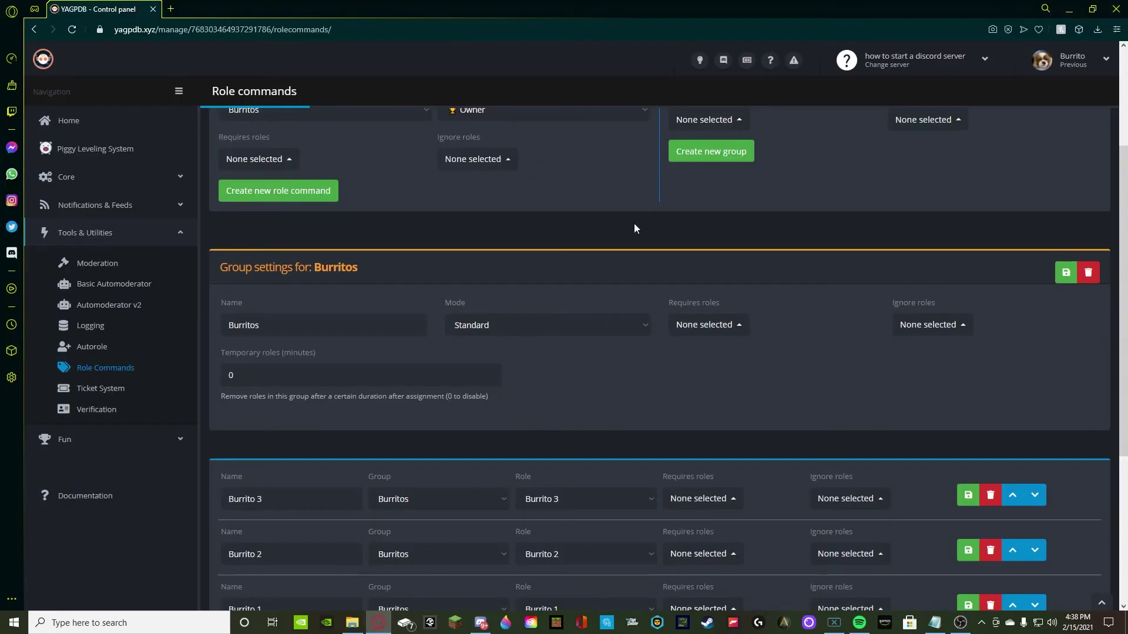
pyautogui.scroll(3, 634, 228)
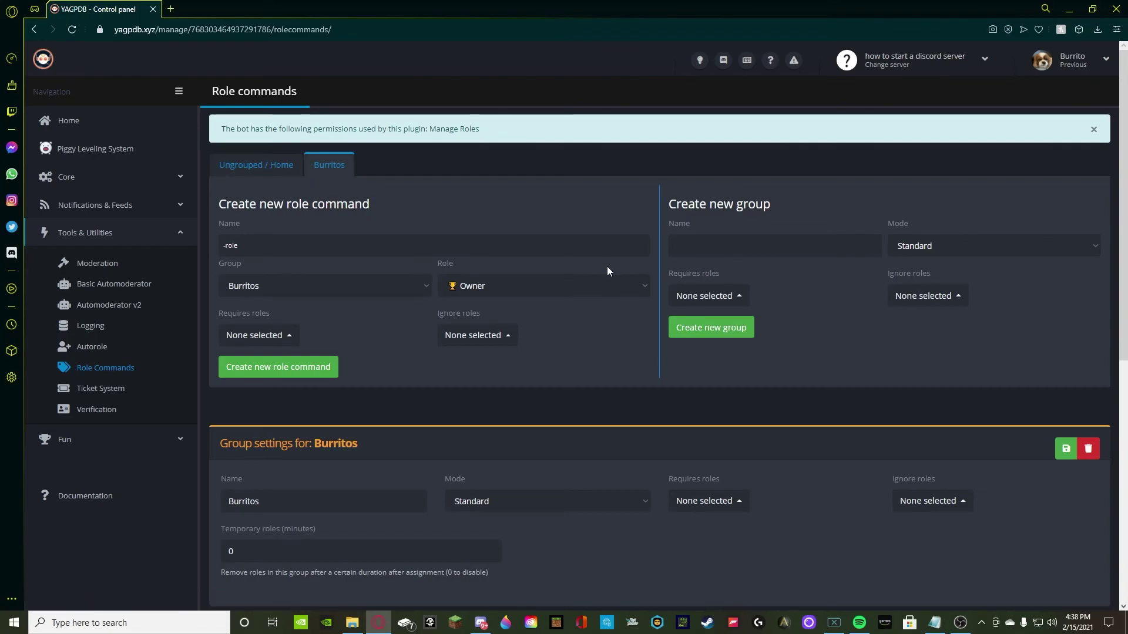
pyautogui.scroll(-3, 607, 266)
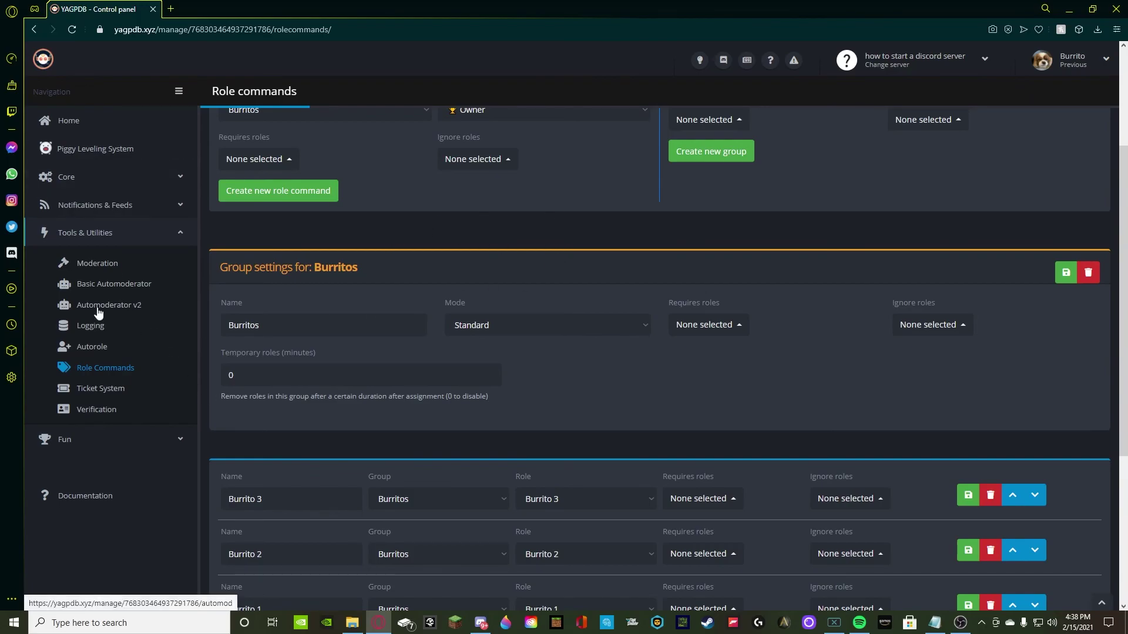
pyautogui.click(481, 624)
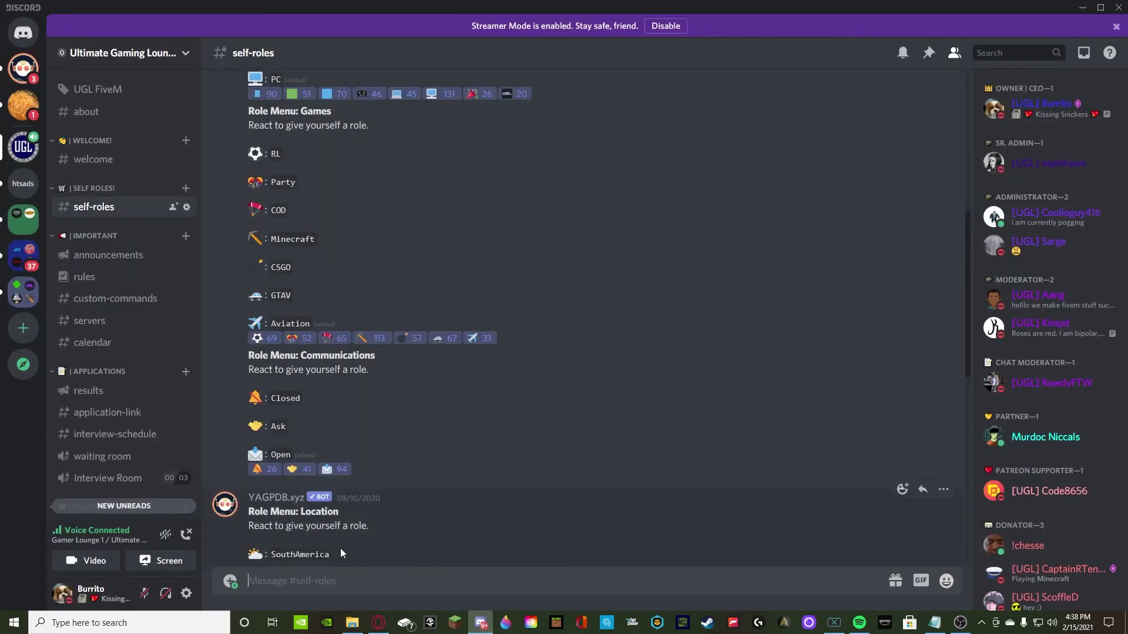
pyautogui.click(248, 581)
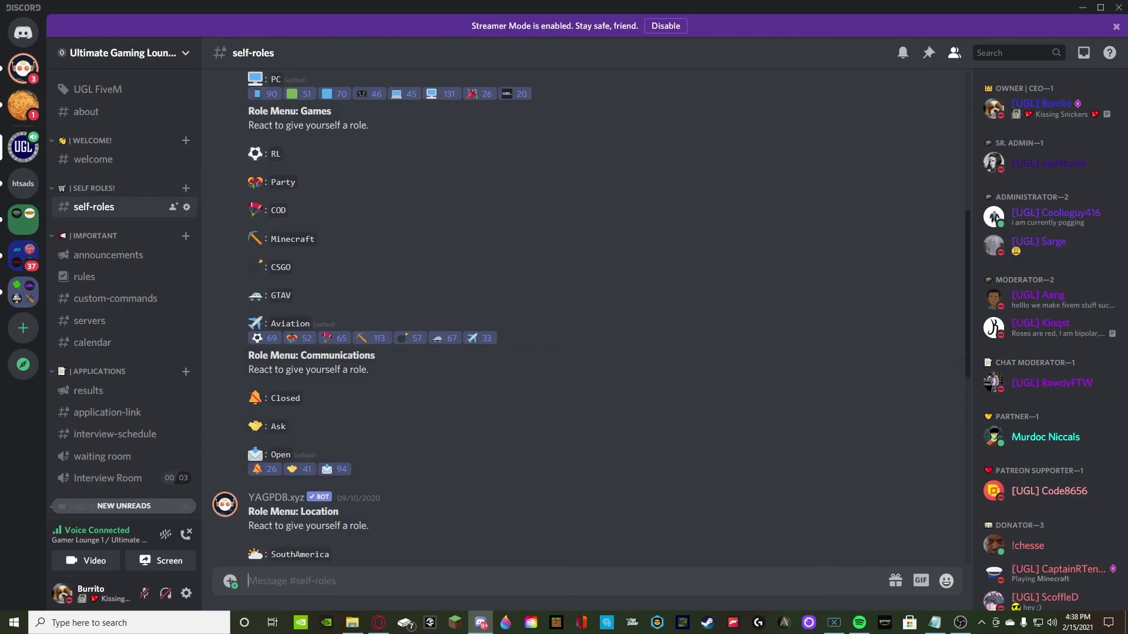